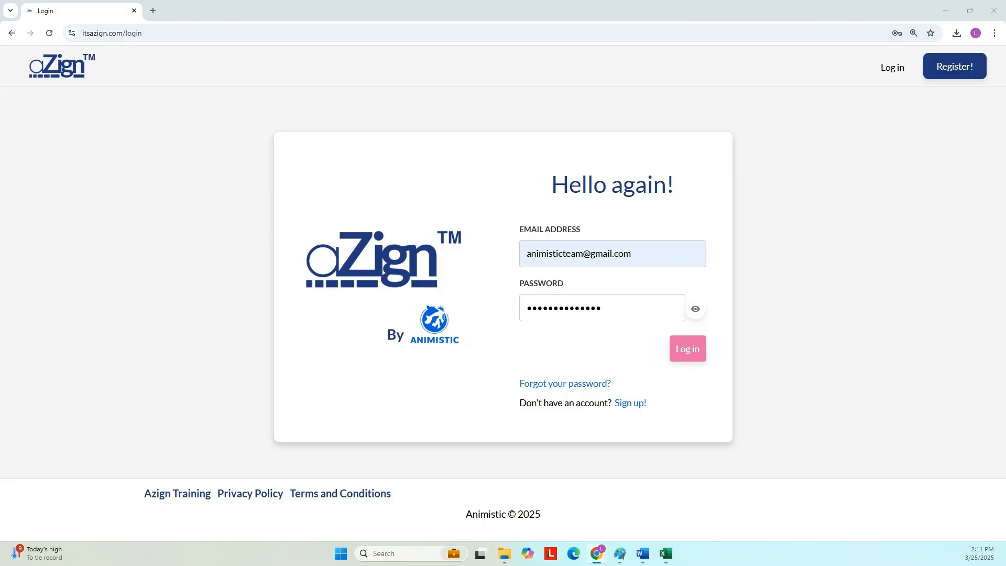
- Log in to Azign and open the Dashboard with its Data Entry Mode form
left_click(690, 349)
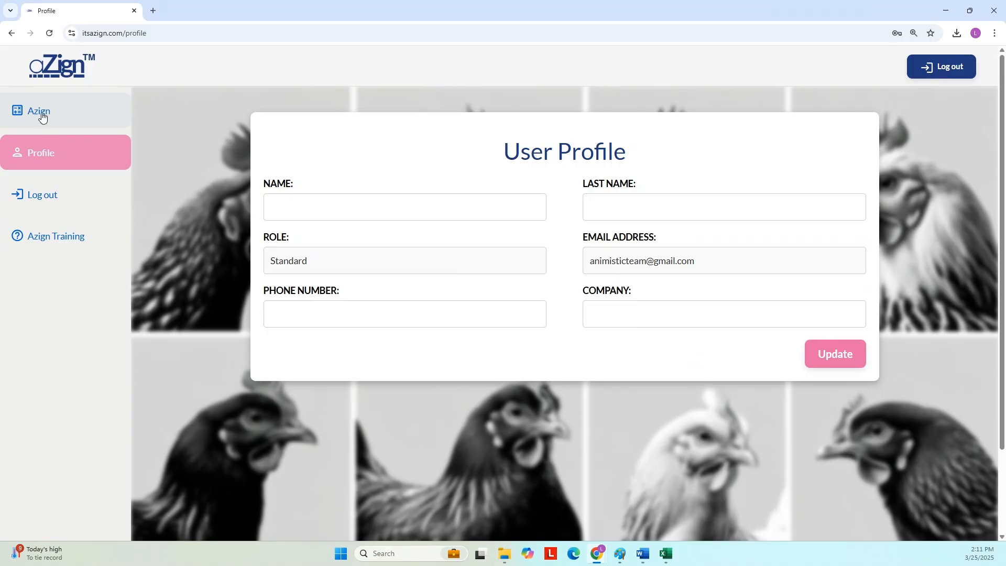
left_click(42, 116)
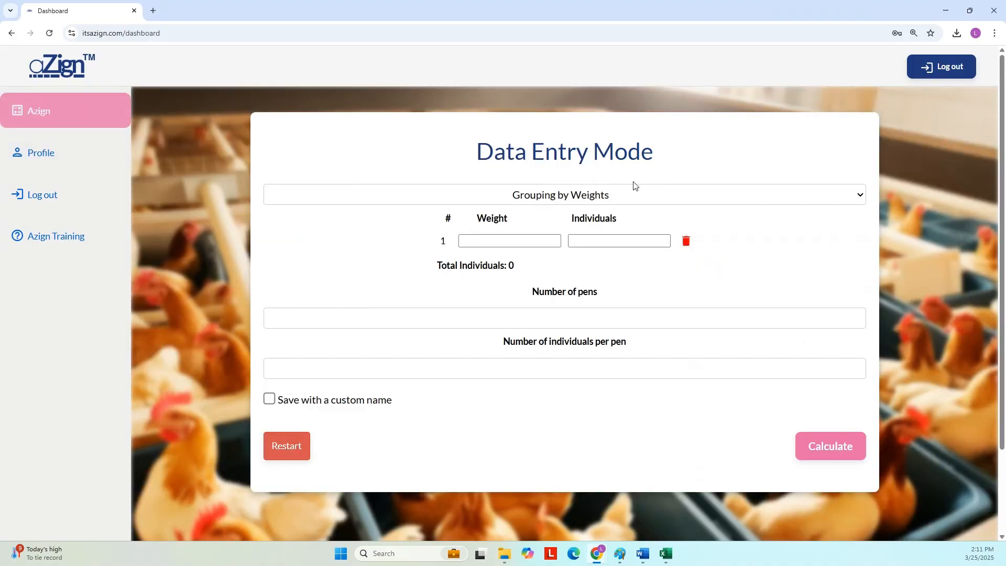
- Keep Grouping by Weights as entry mode and bring up the Excel sheet of weights 56–59 and their counts
left_click(630, 198)
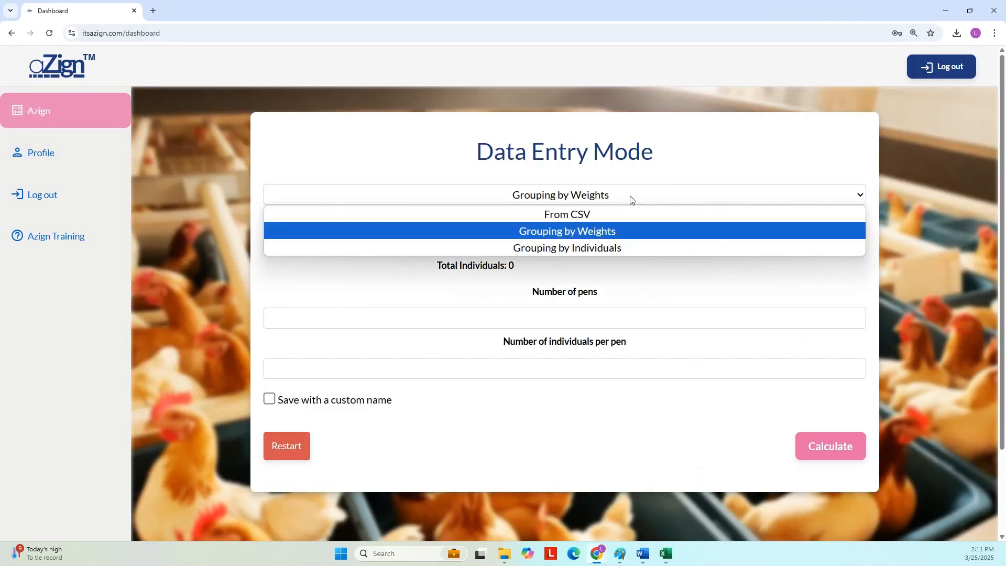
left_click(603, 237)
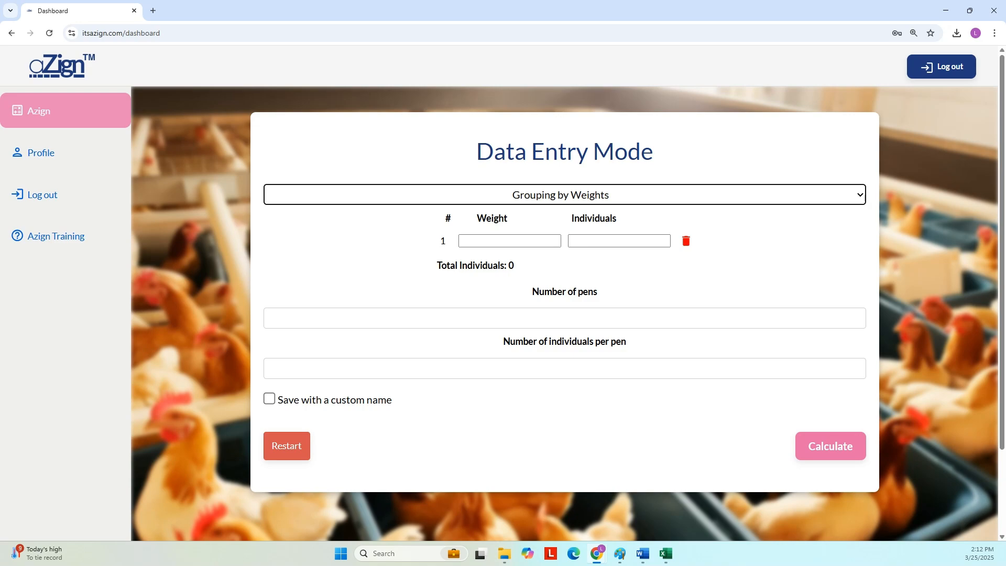
left_click(665, 553)
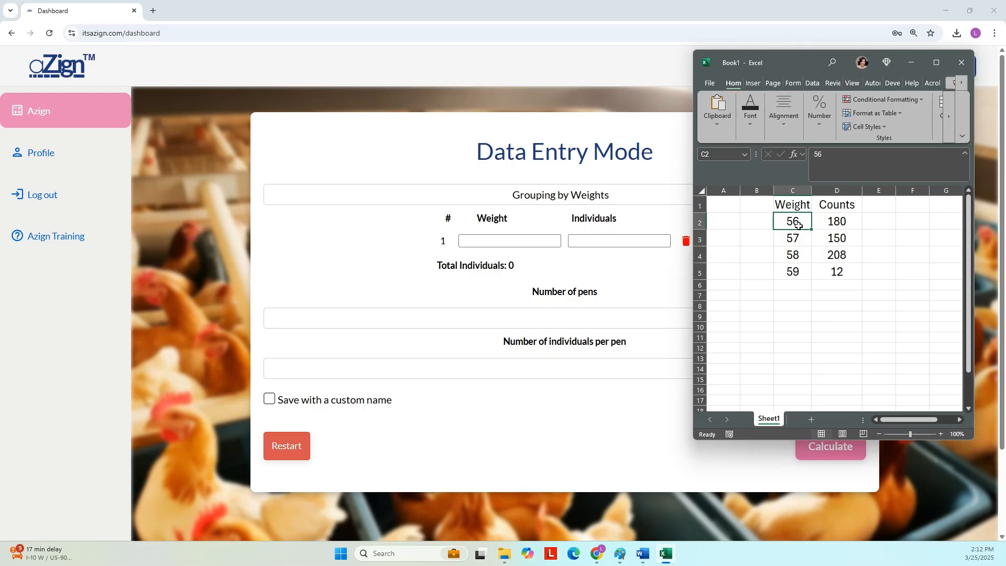
left_click(491, 241)
- Enter weight 56 with 180 individuals and weight 57 with 150 individuals
type("56")
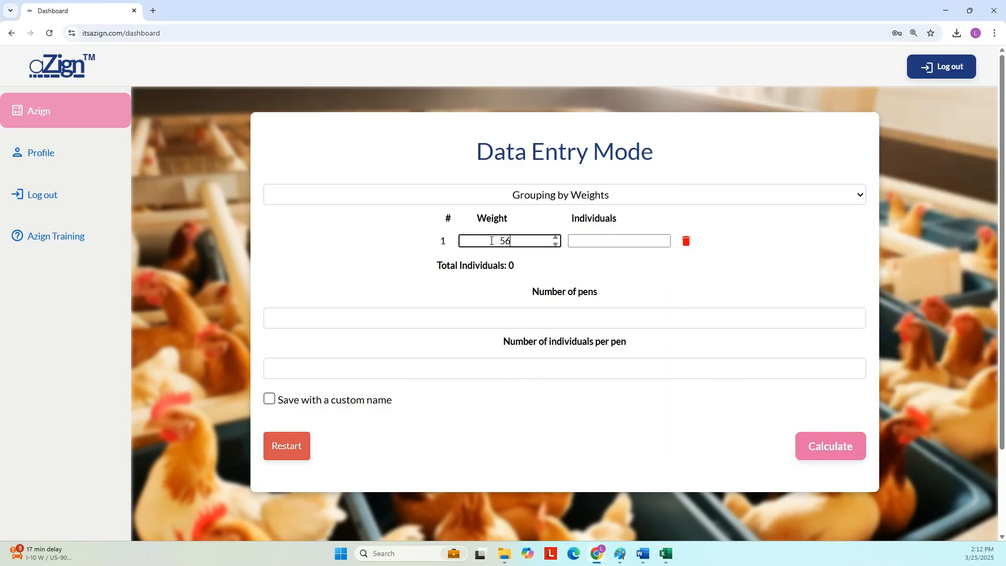
key("Tab")
type("180")
key("Tab")
type("57")
key("shift+Tab")
key("Tab")
key("Tab")
type("150")
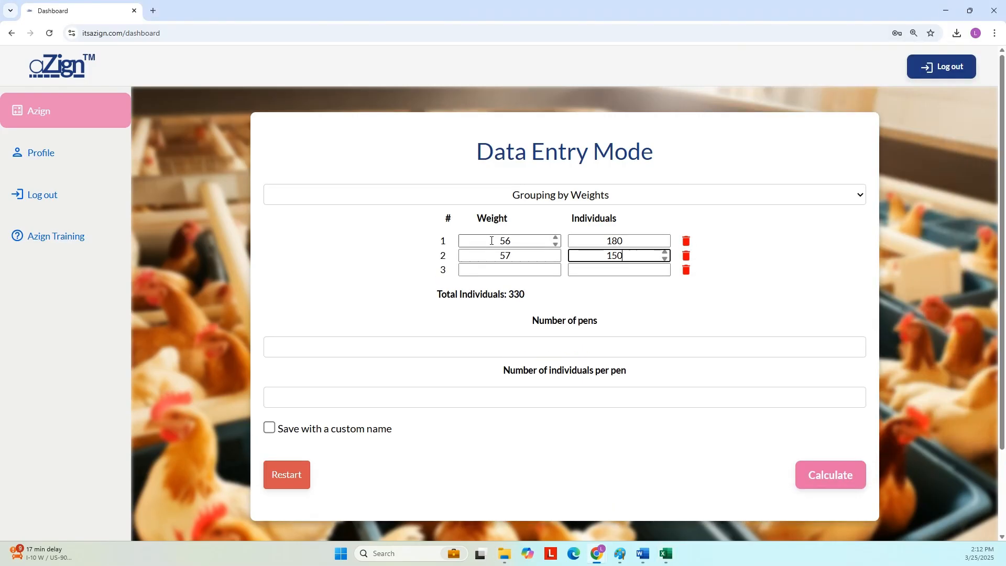
- Enter weight 58 with 208 individuals and weight 59 with 12 individuals
key("Tab")
type("58")
key("Tab")
type("208")
key("Tab")
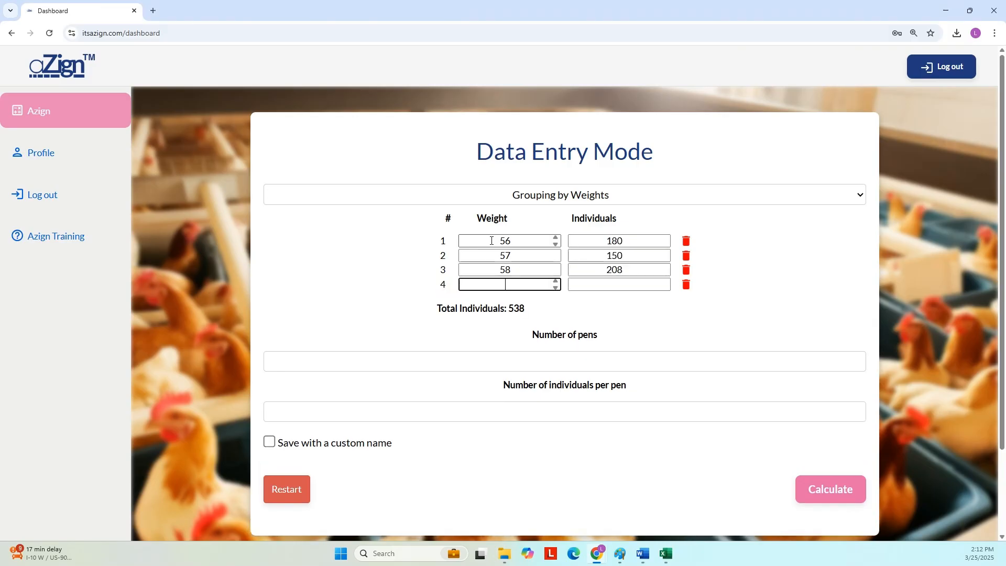
type("59")
key("Tab")
type("12")
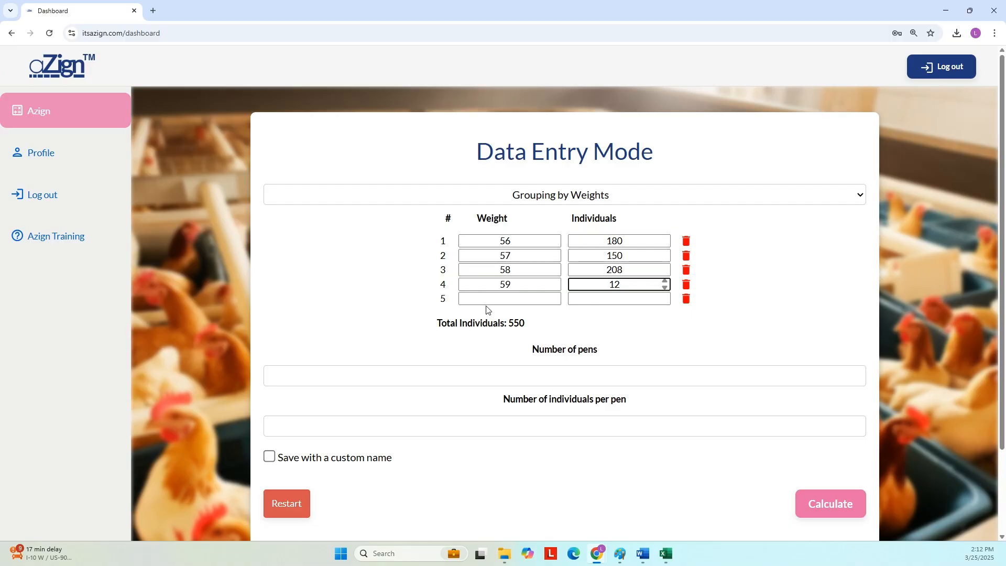
- Add a stray fifth row of weight 60 with 1 individual, then delete it
left_click(505, 299)
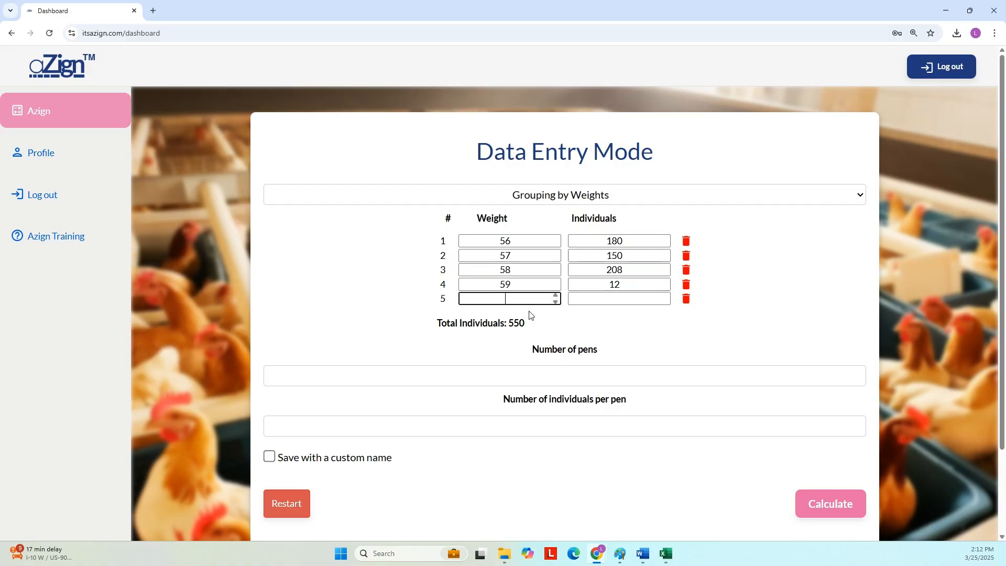
type("60")
left_click(611, 296)
type("1")
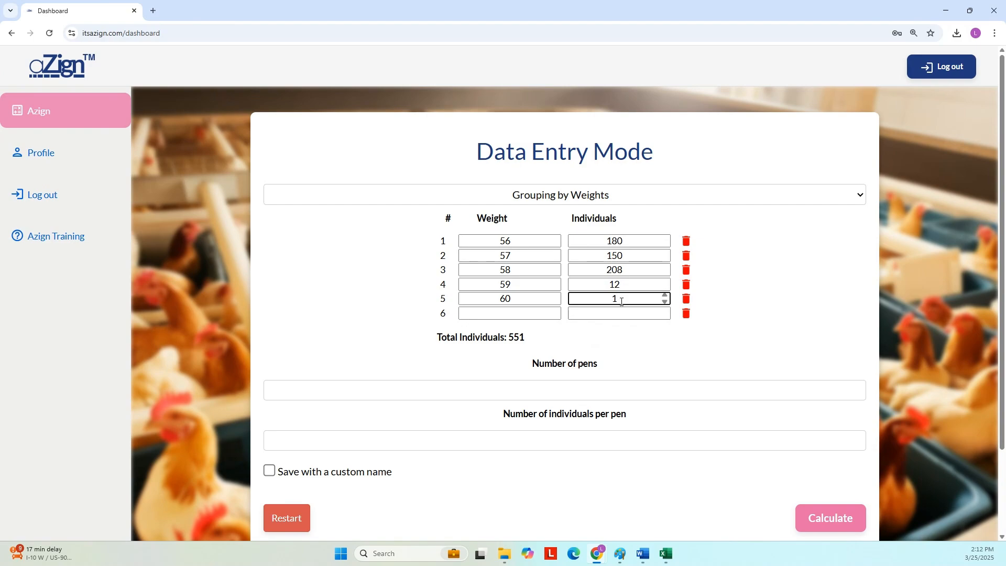
left_click(752, 315)
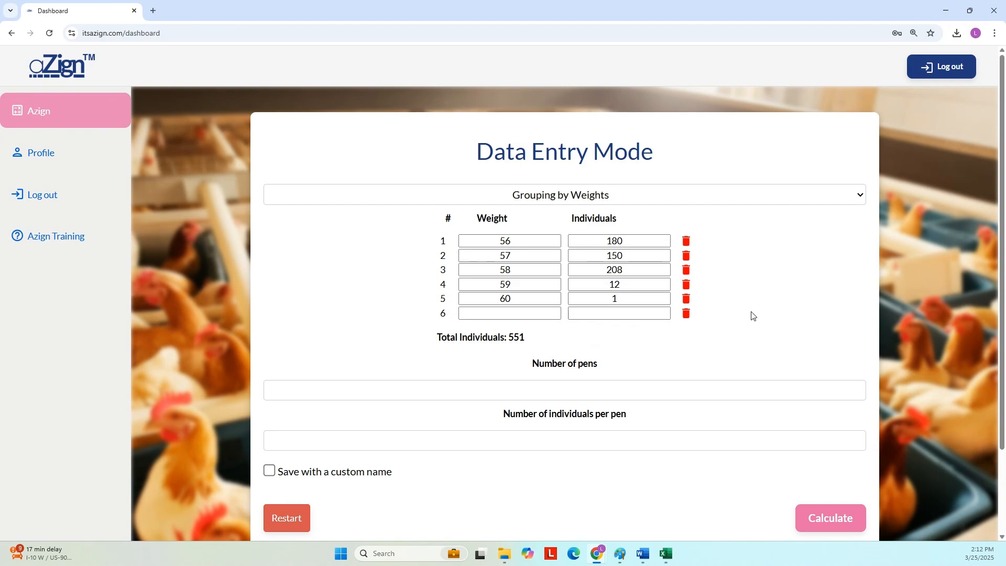
left_click(687, 299)
scroll(718, 297, "down", 1)
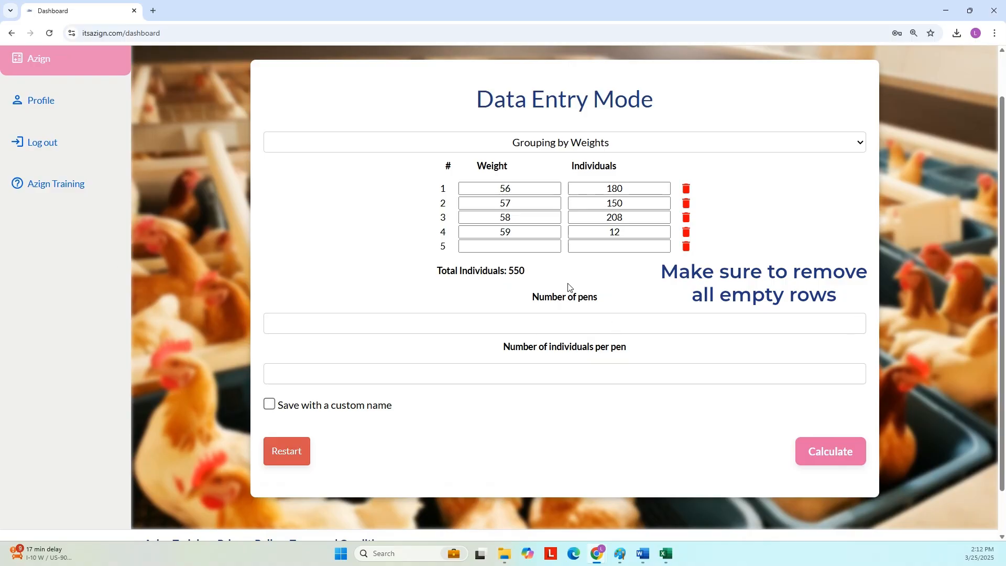
left_click(728, 328)
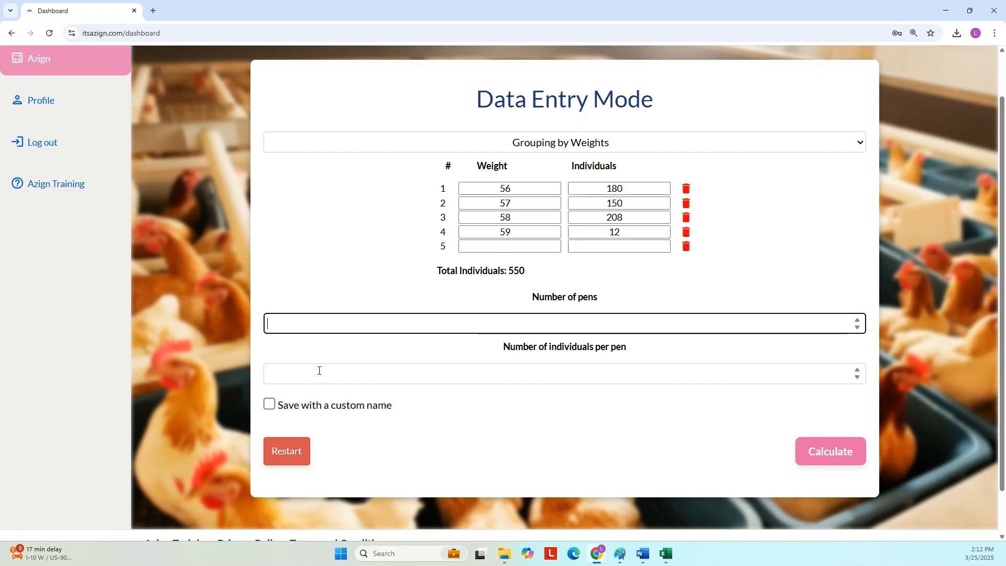
- Enter 30 in Number of pens and 6 individuals per pen, and tick Save with a custom name
left_click(303, 373)
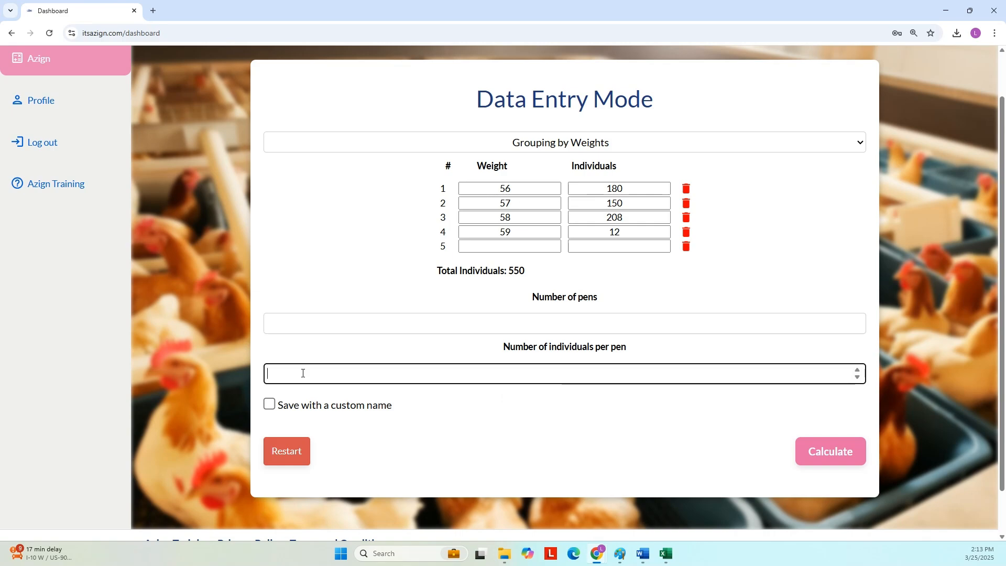
left_click(289, 322)
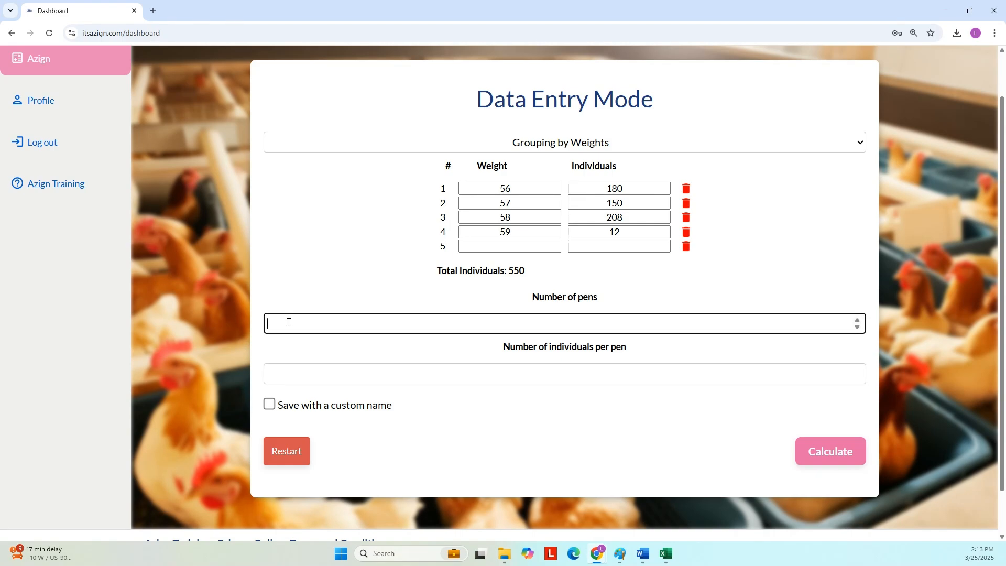
type("30")
key("Tab")
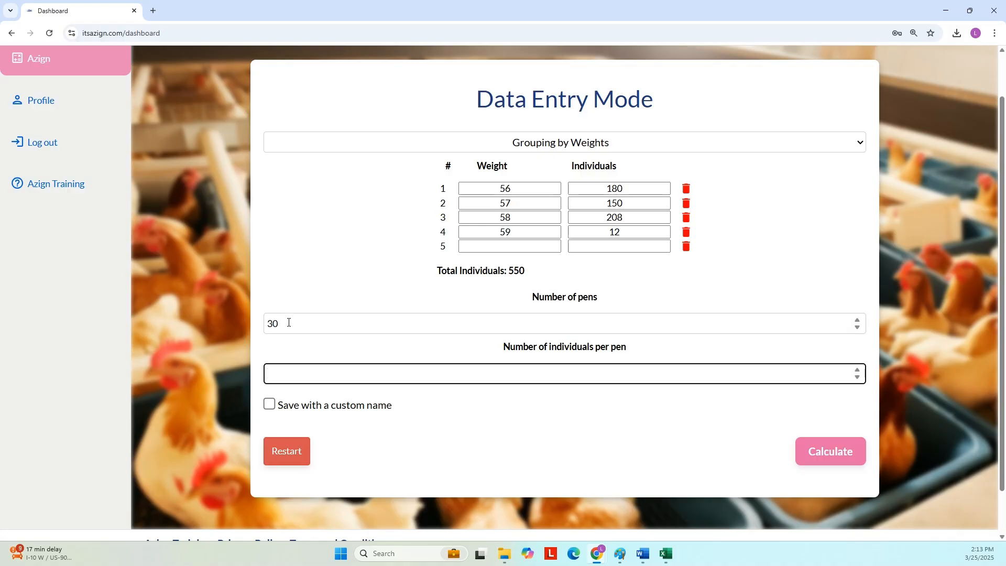
type("6")
left_click(269, 405)
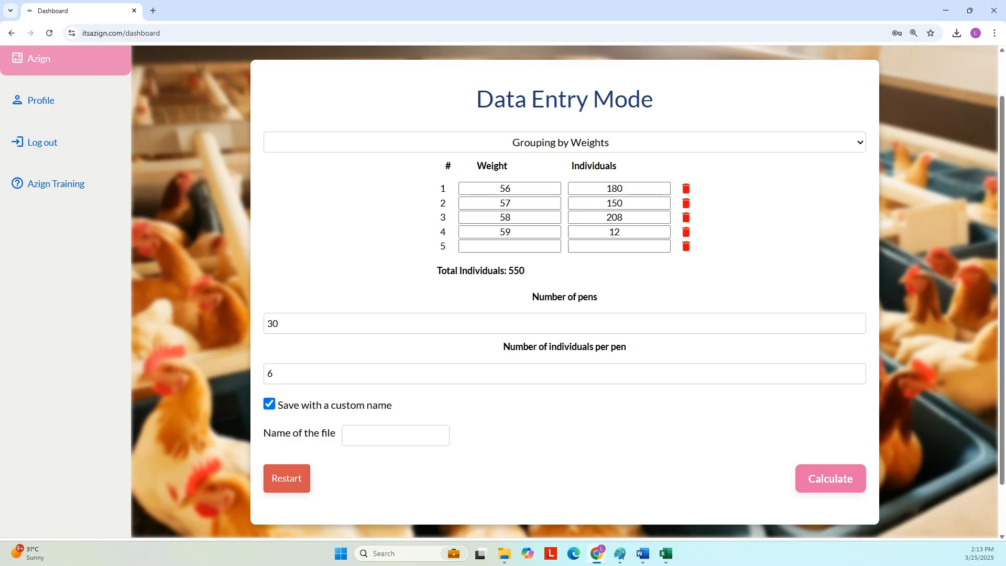
- Type testing6 into the Name of the file box
left_click(388, 436)
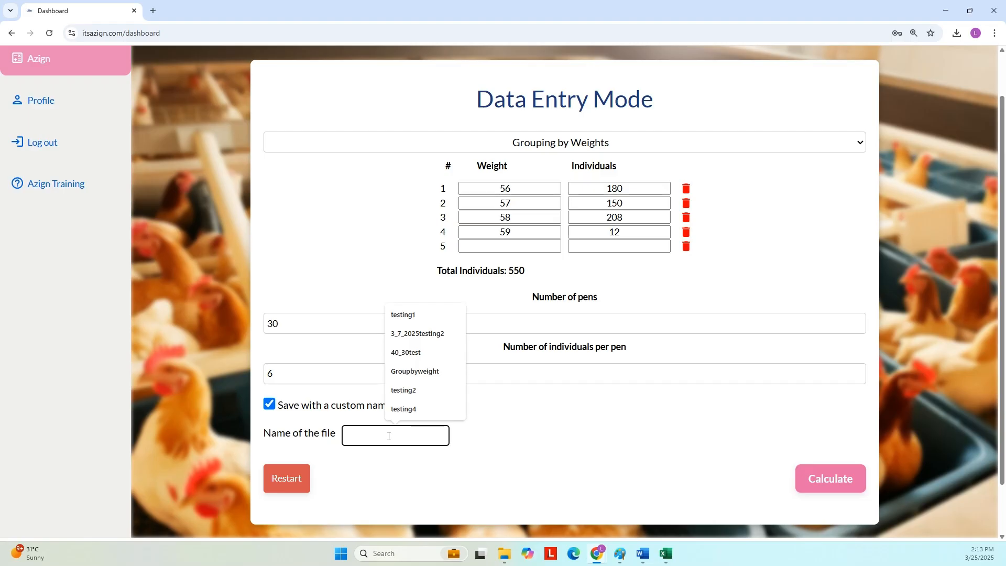
type("testing")
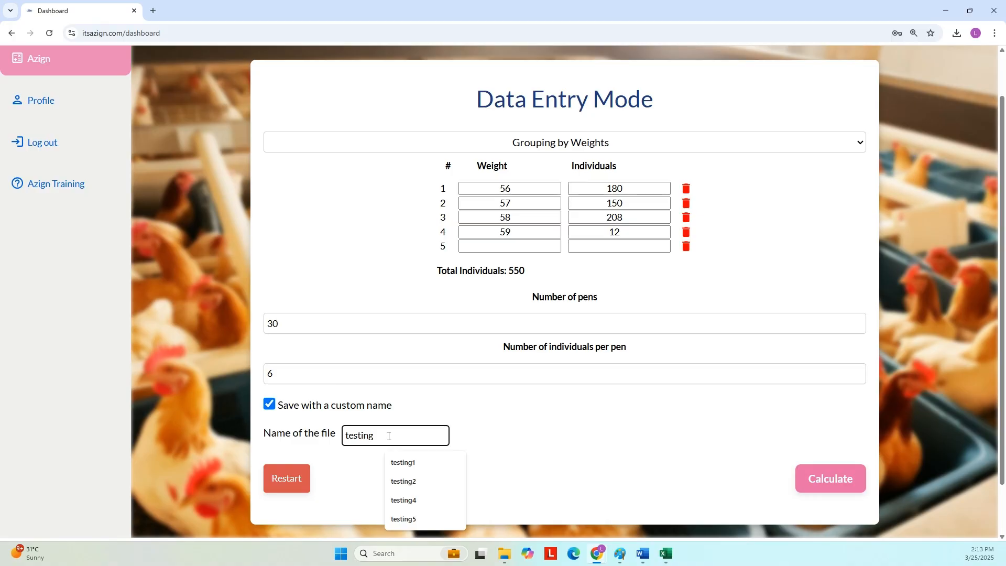
type("6")
left_click(512, 425)
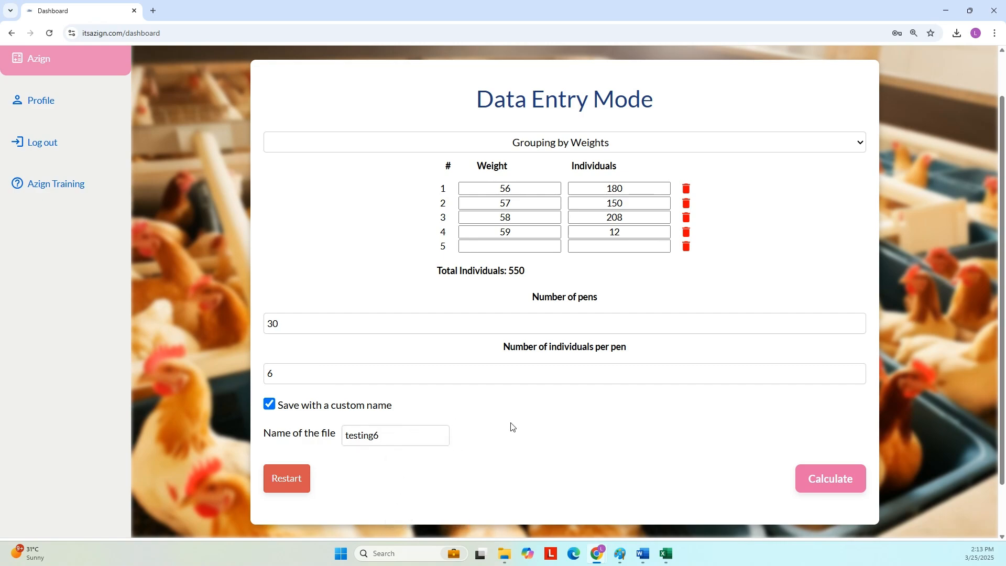
scroll(644, 451, "down", 1)
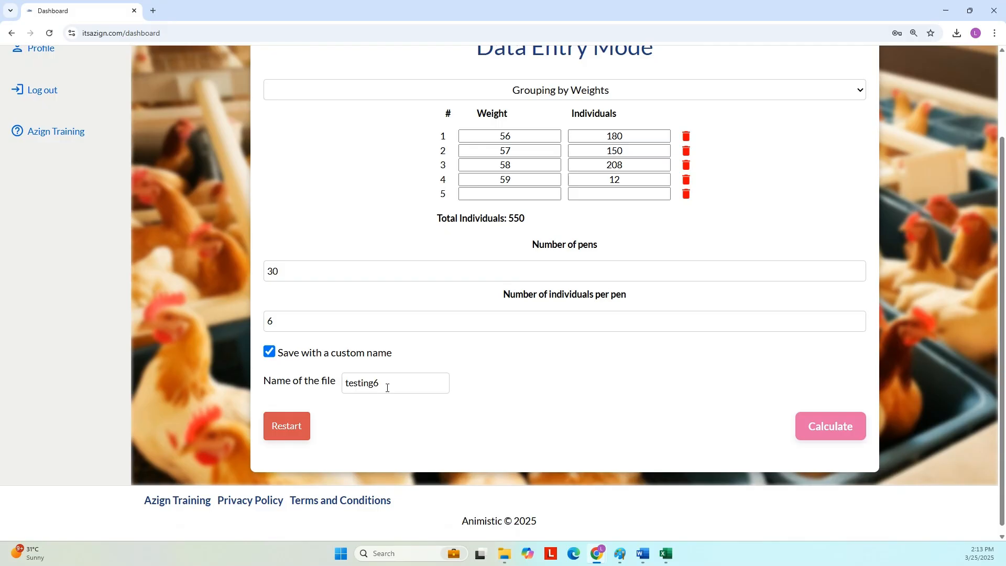
scroll(611, 436, "up", 1)
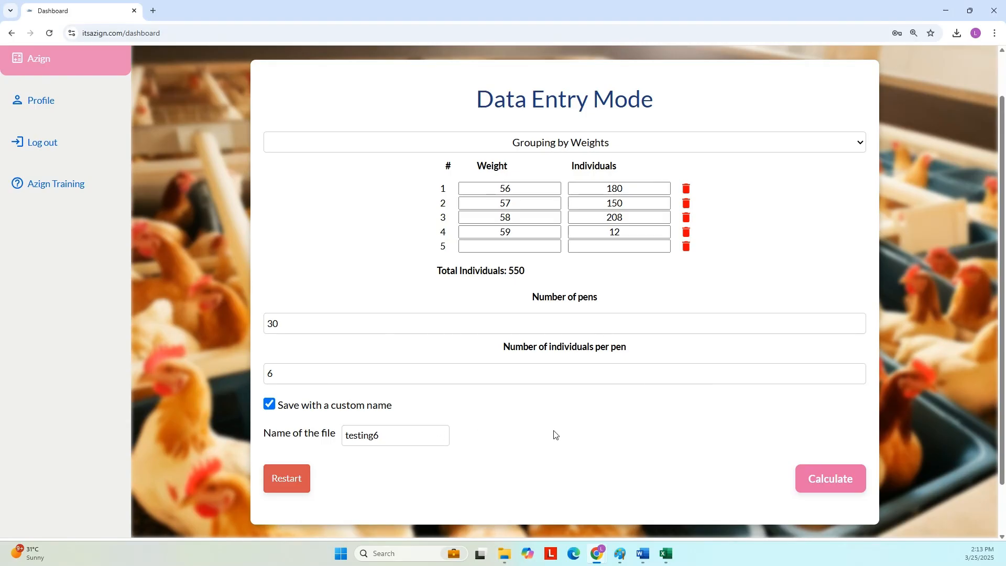
- Calculate the allocation and view pen 1: five birds at 57, one at 58
left_click(837, 486)
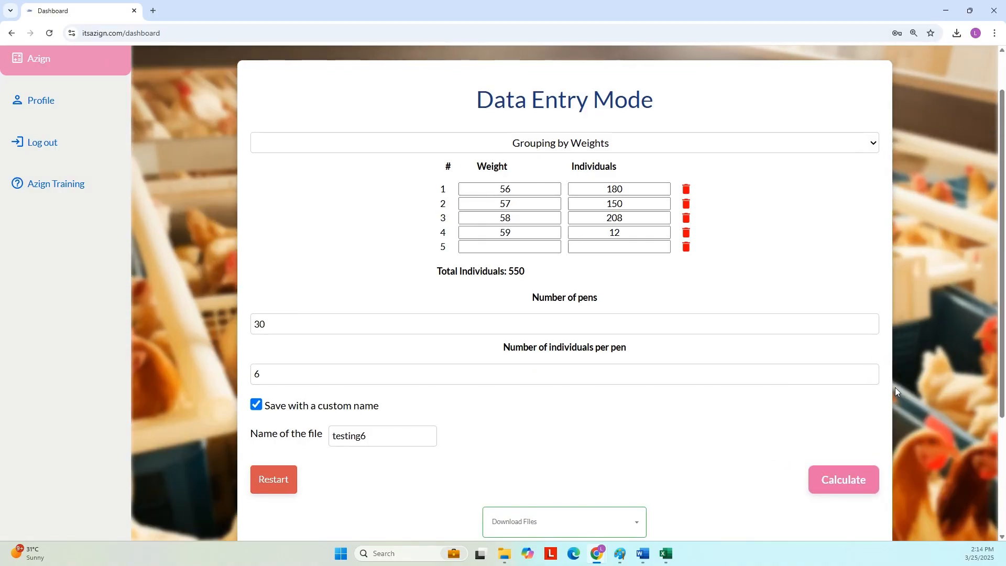
scroll(894, 388, "down", 4)
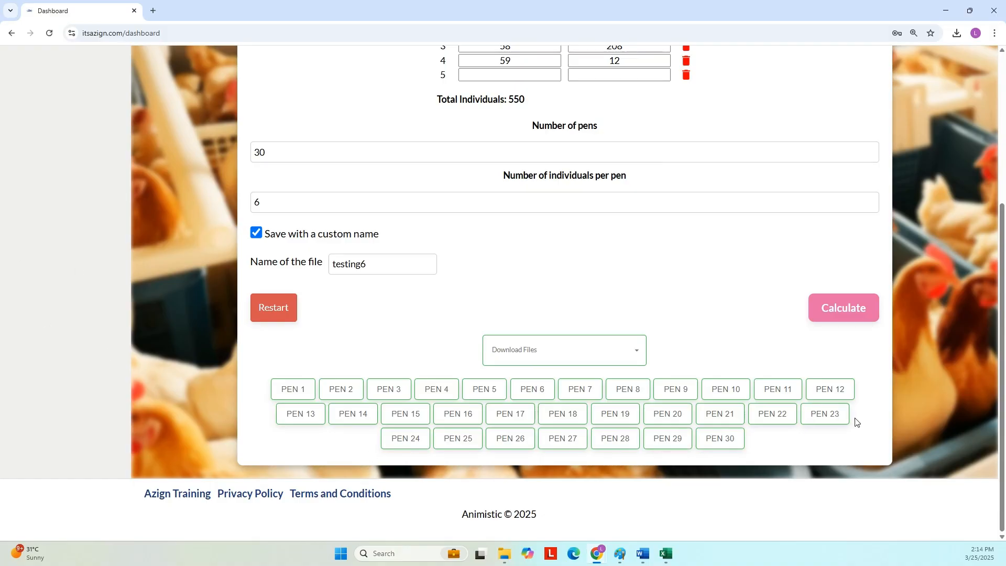
left_click(294, 391)
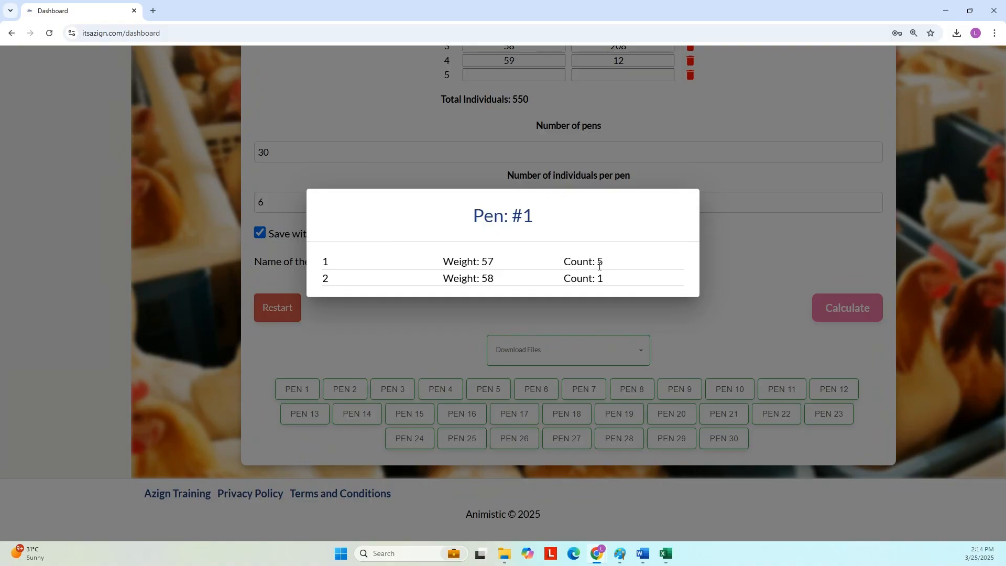
left_click(491, 389)
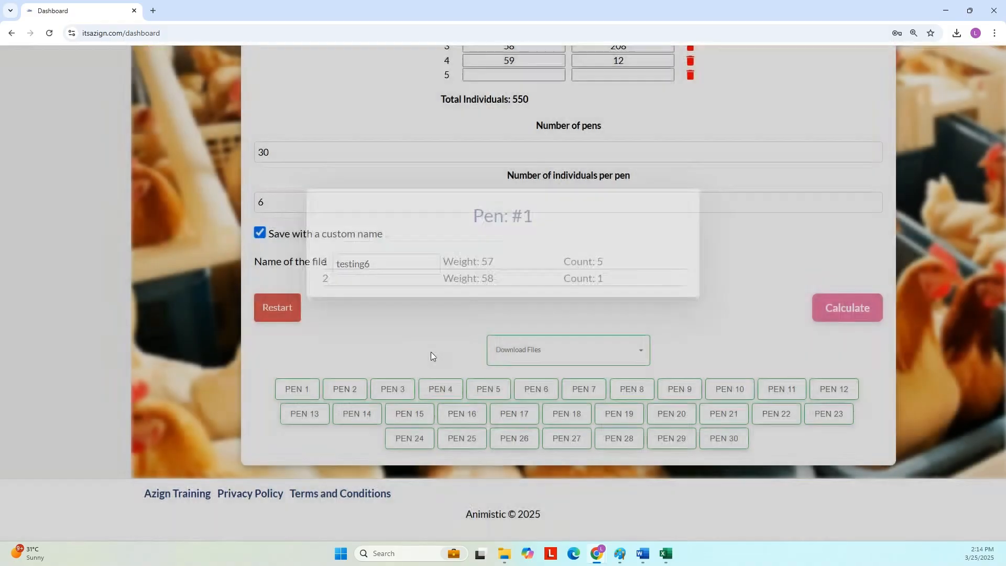
- Check the weight breakdowns of pens 4 and 19
left_click(439, 389)
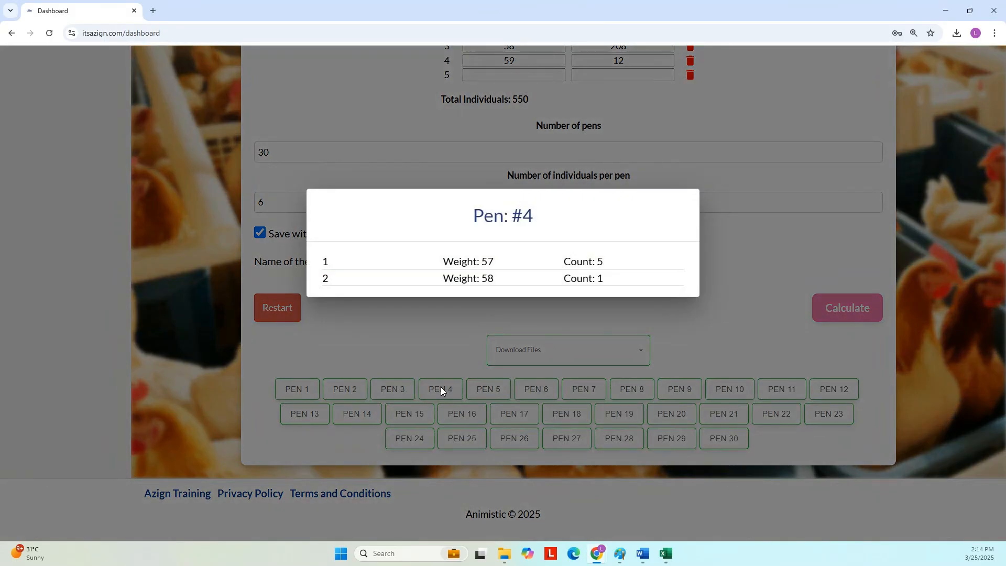
left_click(429, 355)
left_click(626, 412)
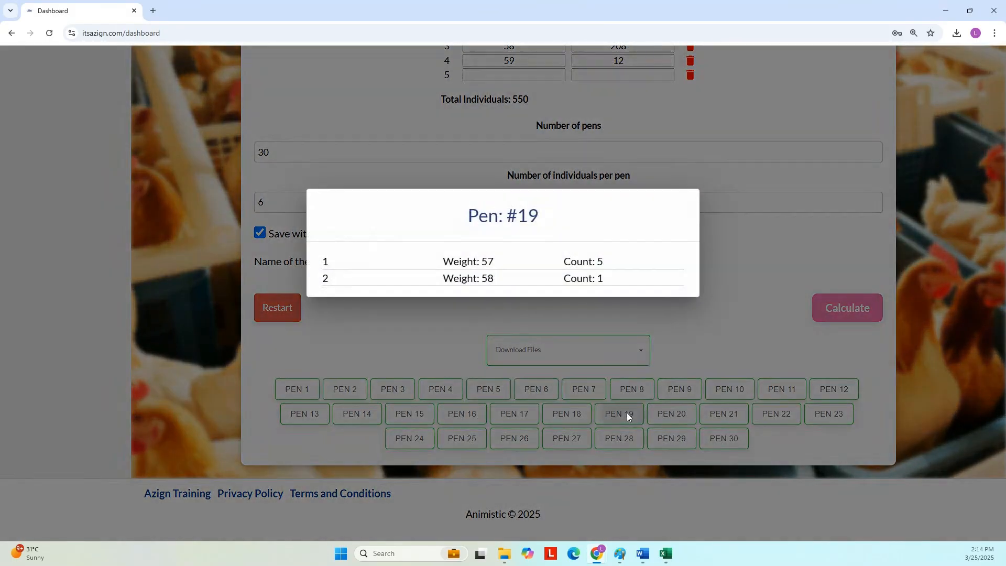
left_click(699, 330)
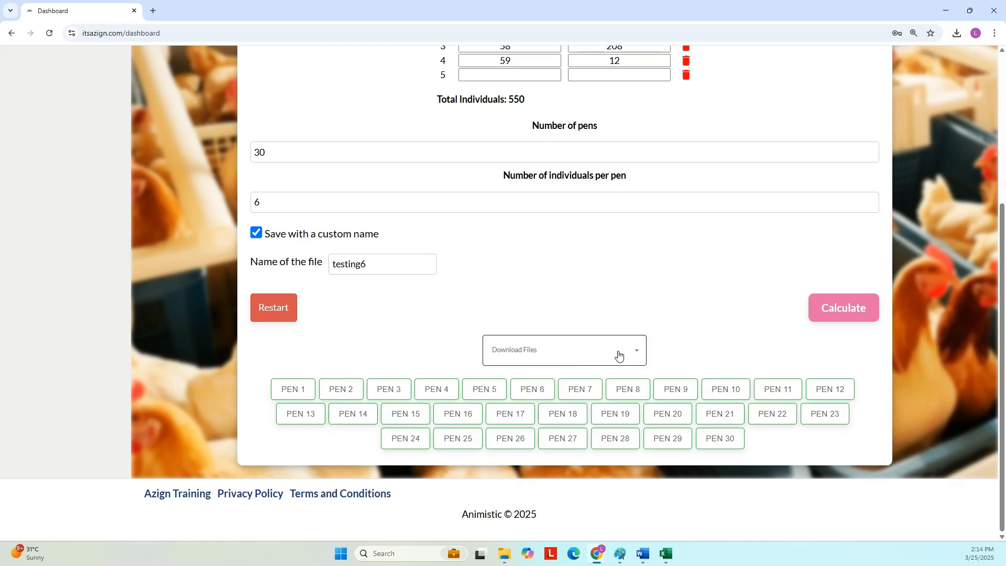
- Download the processed Excel results as testing6.xlsx and open it from the download bubble
left_click(641, 355)
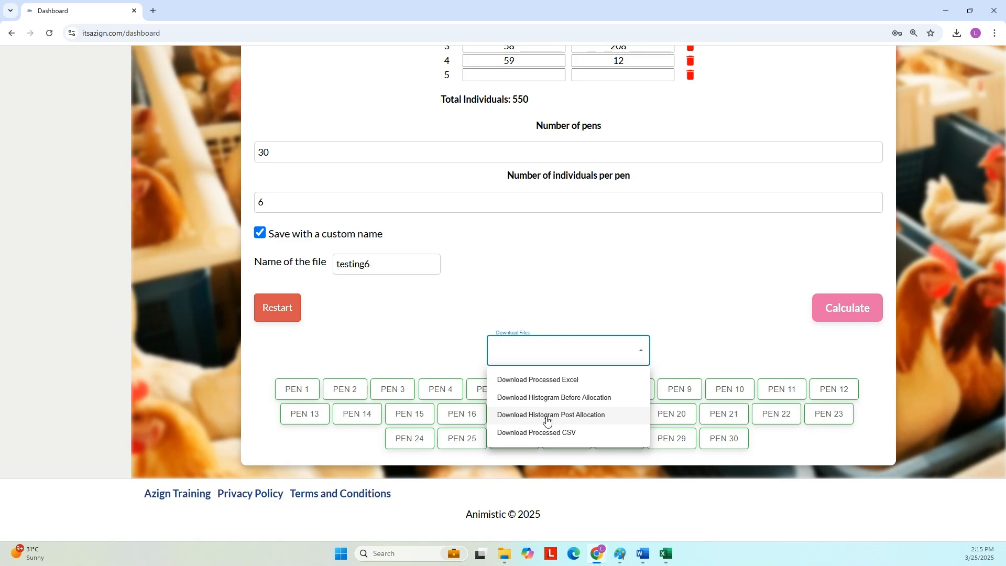
left_click(548, 387)
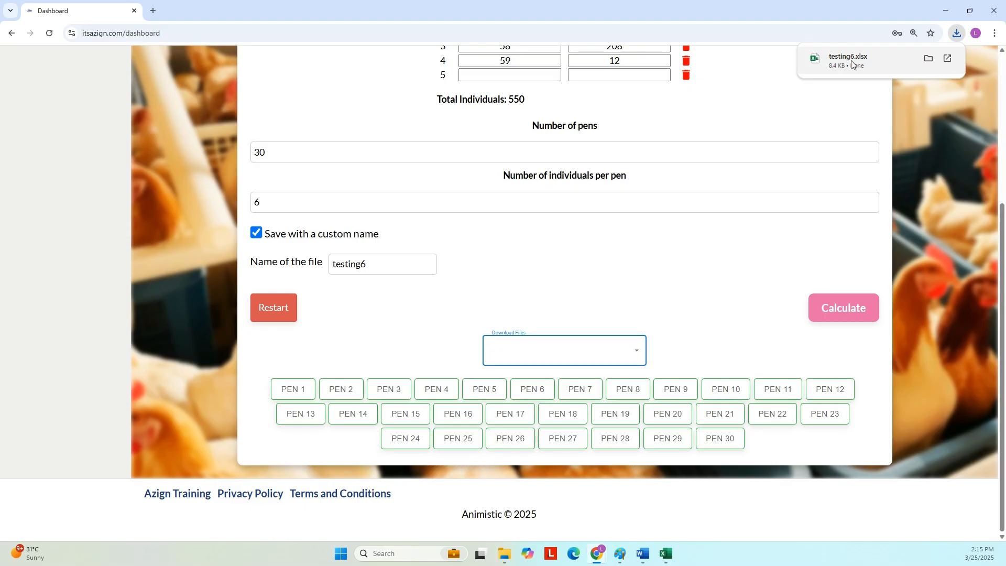
left_click(853, 62)
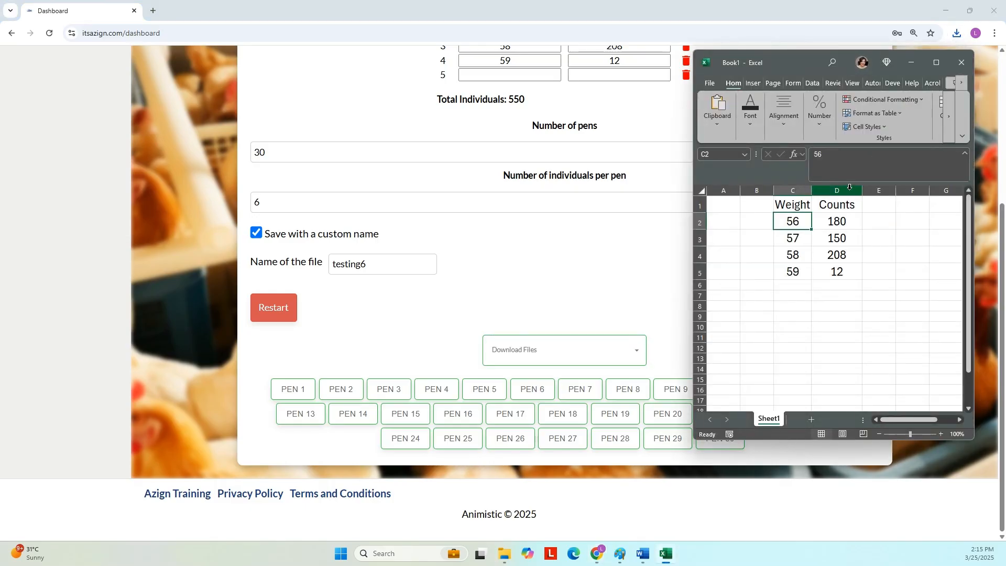
- Bring up the testing6 workbook full-screen and inspect the Pen column
left_click(912, 61)
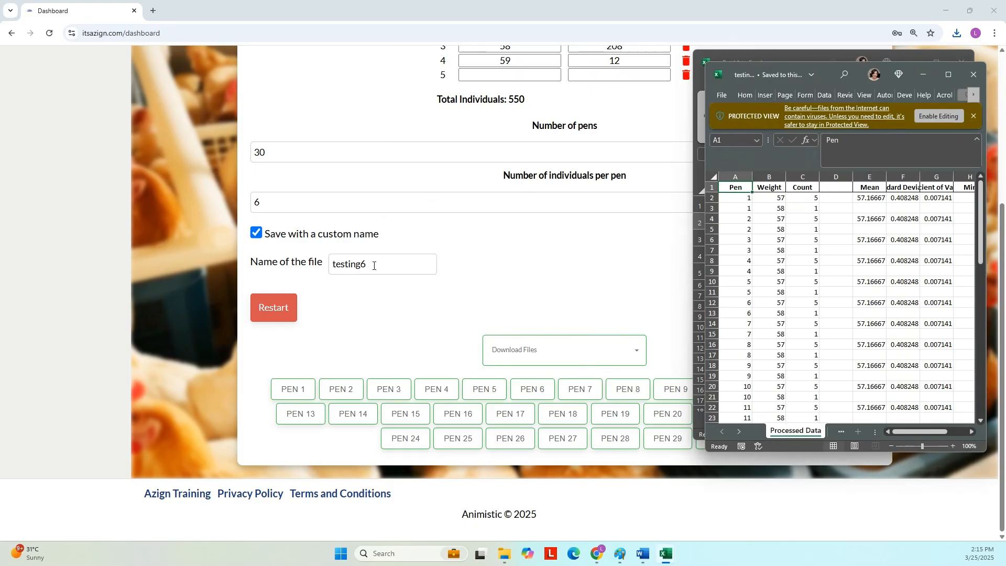
left_click(948, 74)
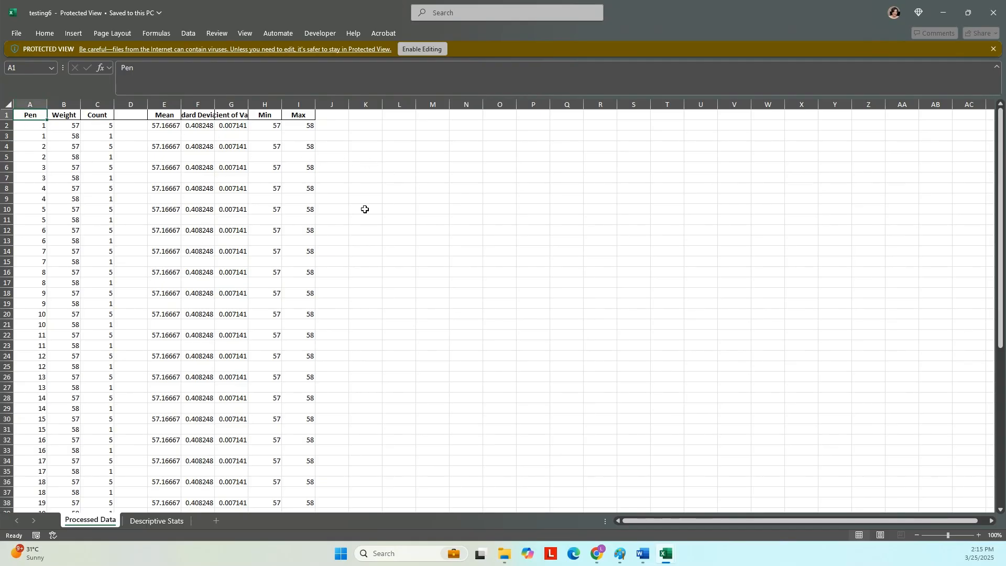
left_click(30, 104)
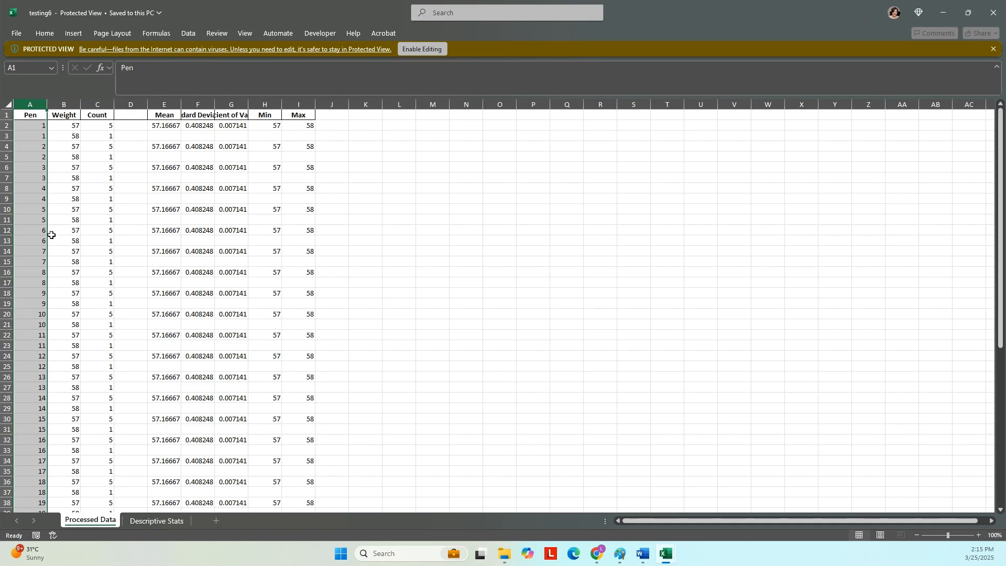
scroll(50, 341, "down", 11)
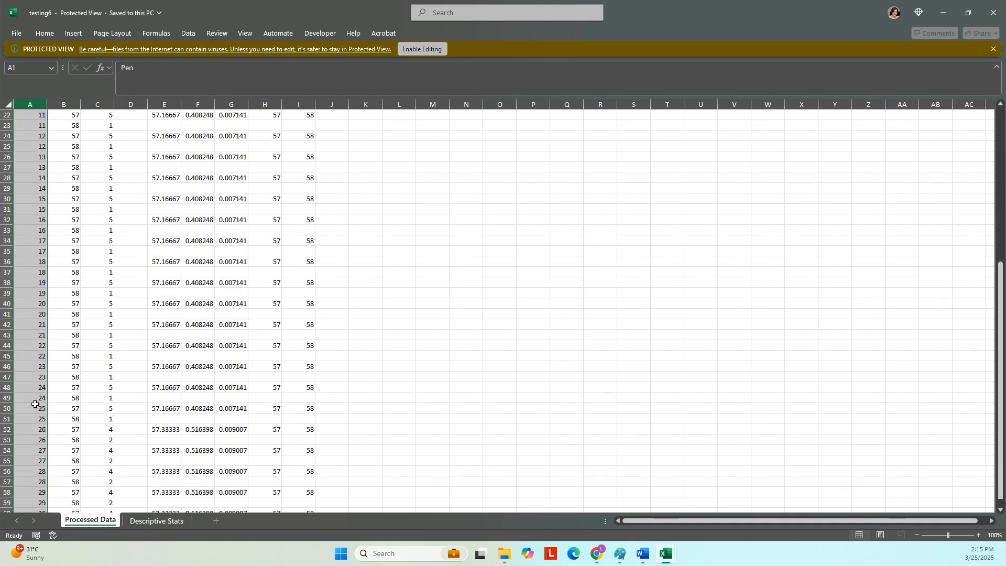
scroll(31, 398, "up", 11)
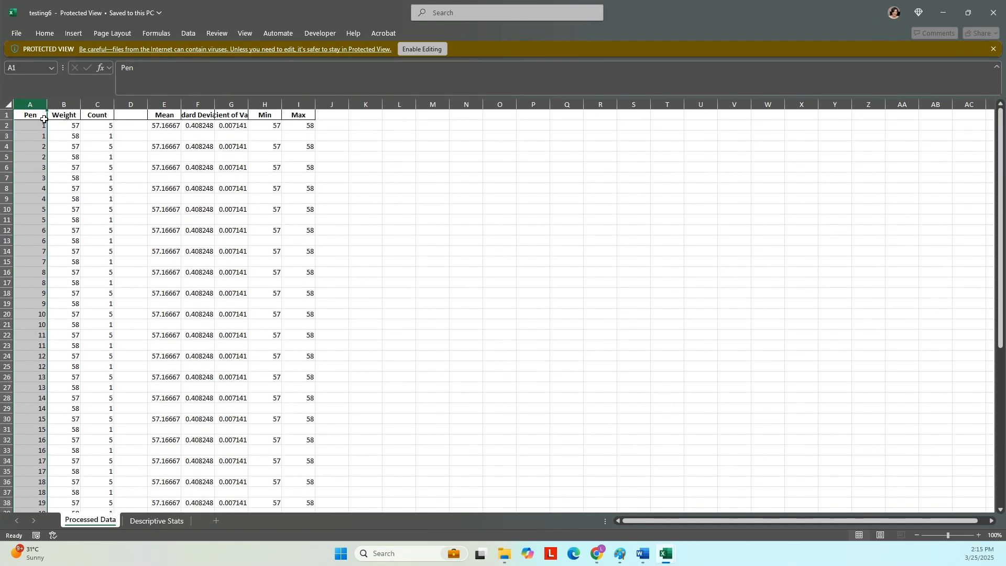
left_click(38, 125)
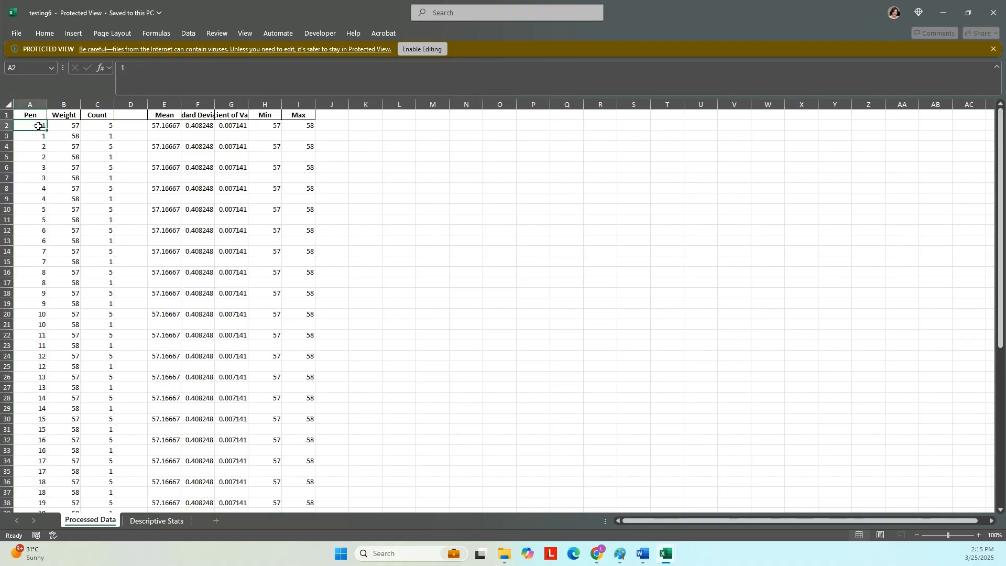
- Widen the Weight column and check pen 1's weight, count, Mean and coefficient of variation
left_click_drag(80, 104, 84, 104)
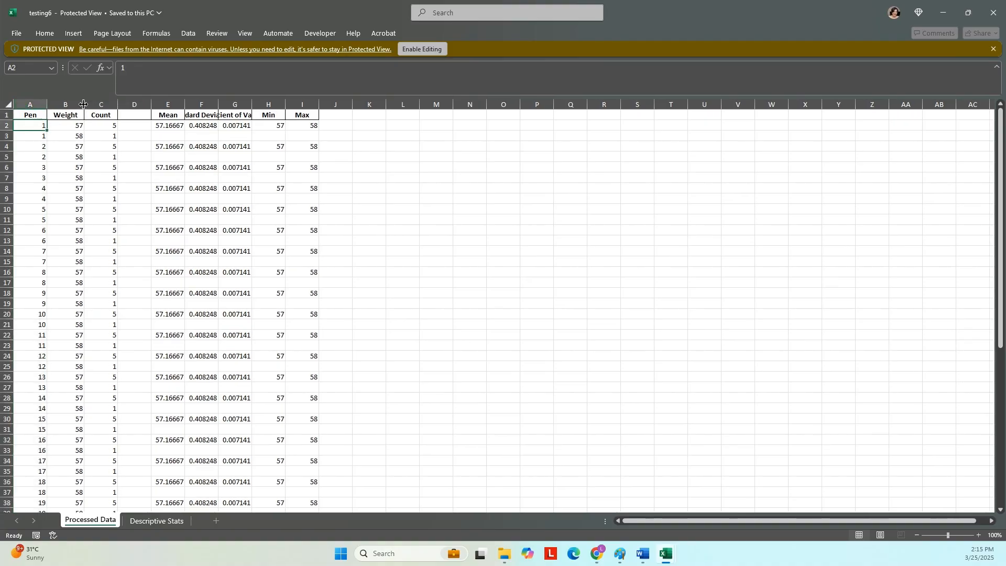
left_click(78, 126)
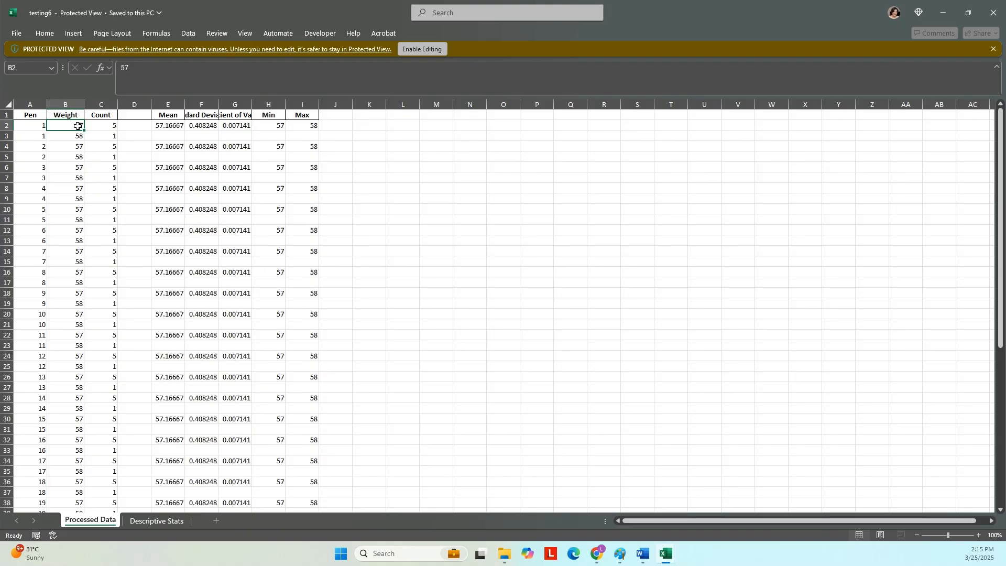
left_click(108, 129)
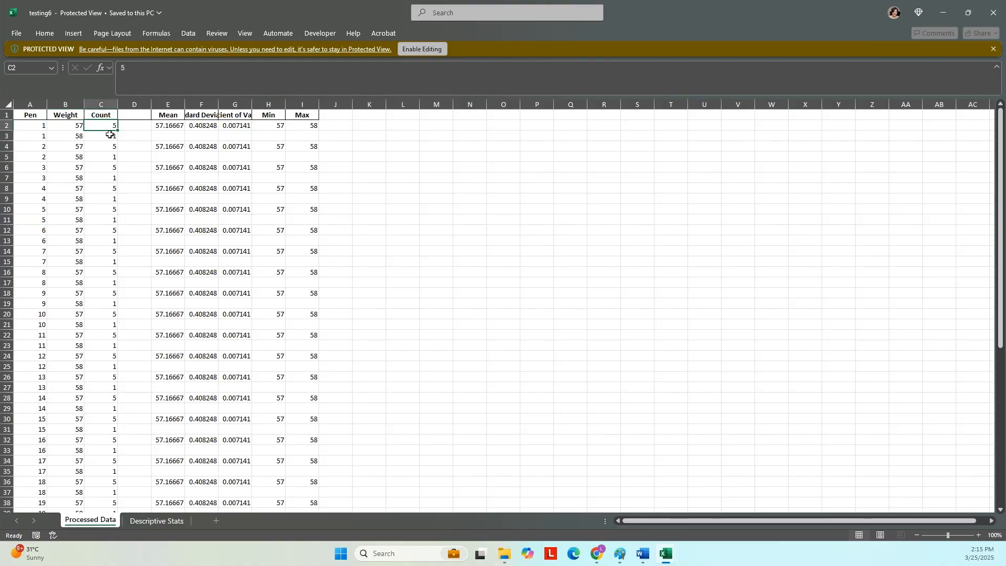
left_click(71, 125)
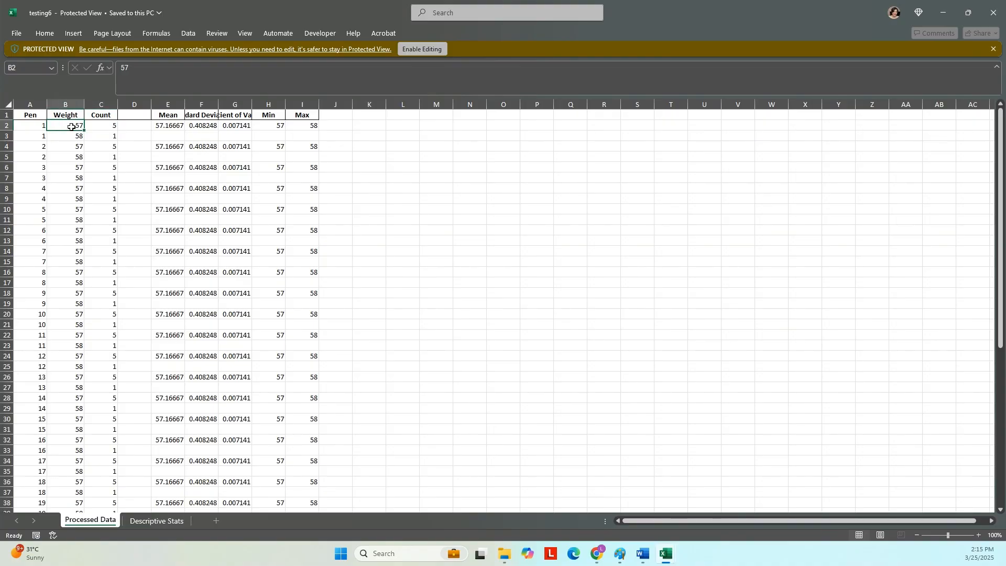
left_click(38, 125)
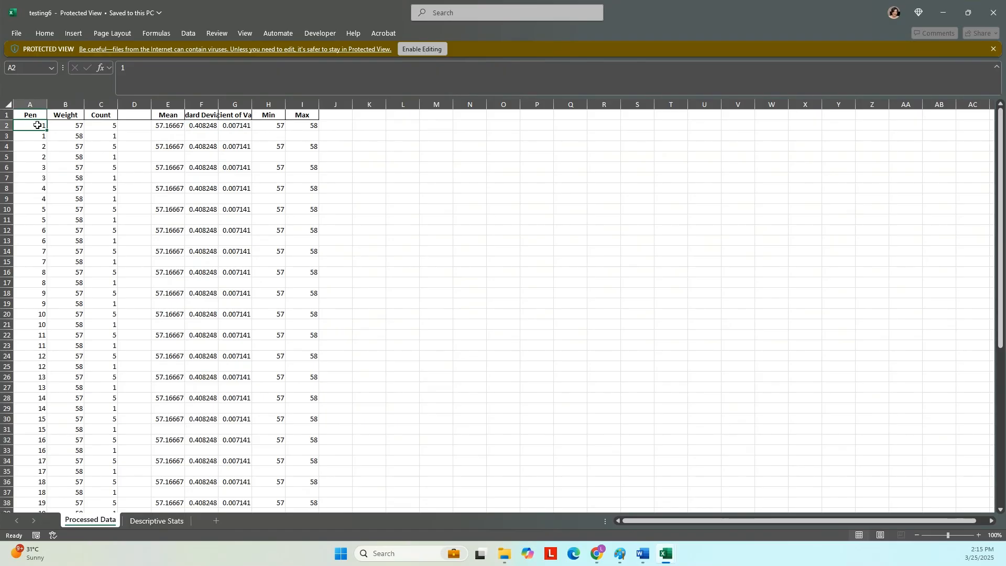
left_click(167, 125)
left_click(226, 126)
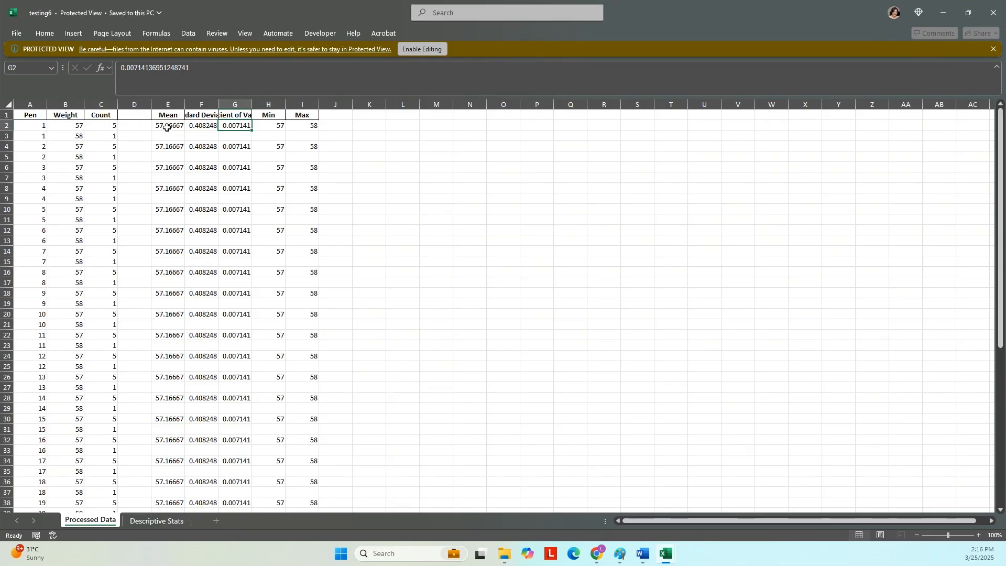
- Review the Mean through Max statistics headers, then move to the Descriptive Stats sheet
left_click_drag(162, 116, 315, 401)
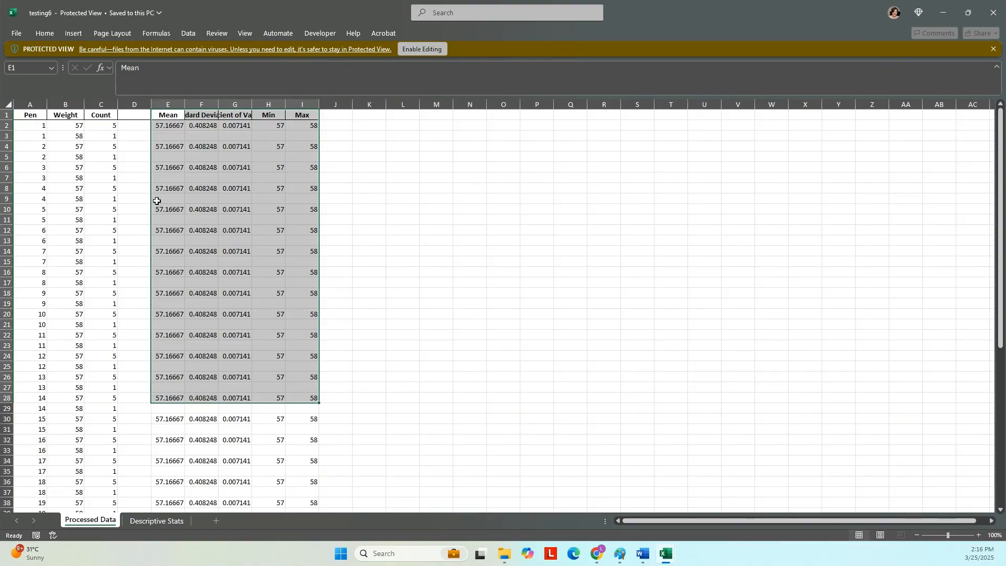
scroll(254, 314, "down", 3)
scroll(269, 324, "up", 3)
left_click(175, 115)
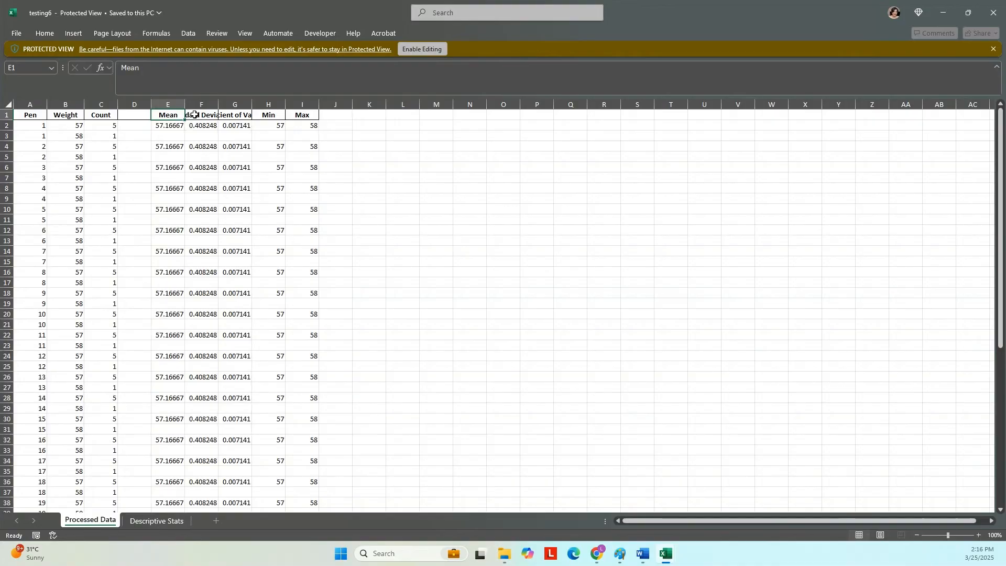
left_click(194, 115)
left_click(237, 115)
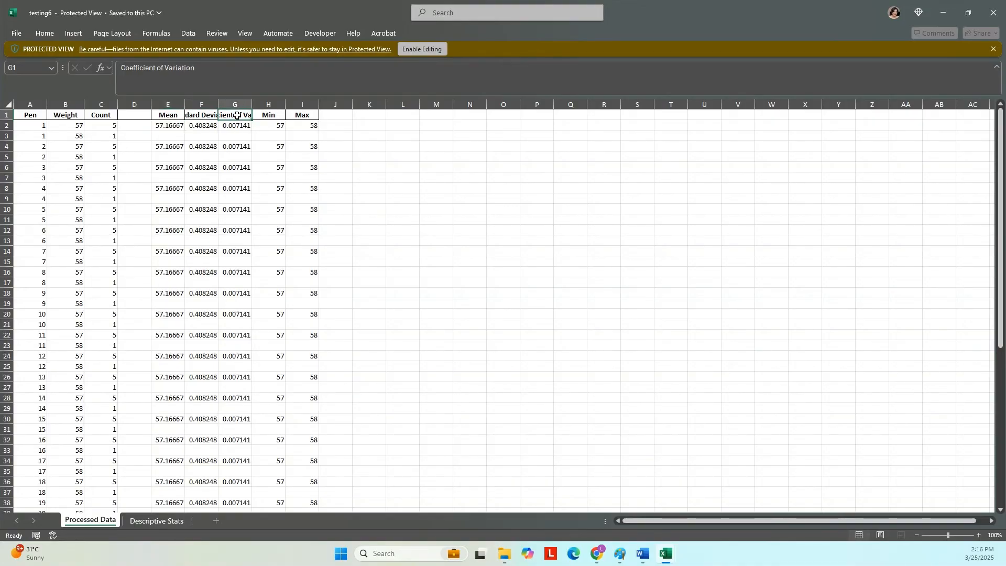
left_click(266, 115)
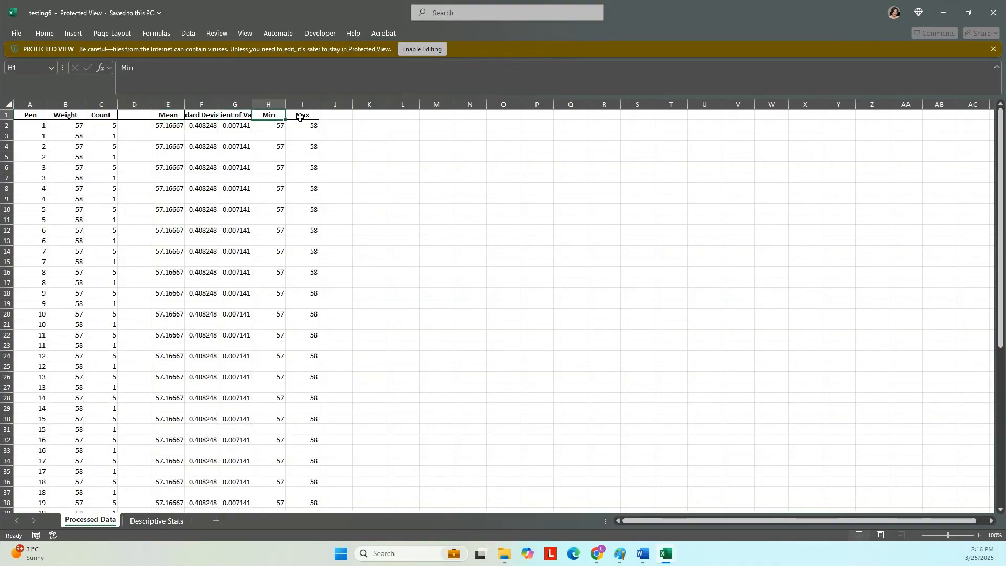
left_click(301, 114)
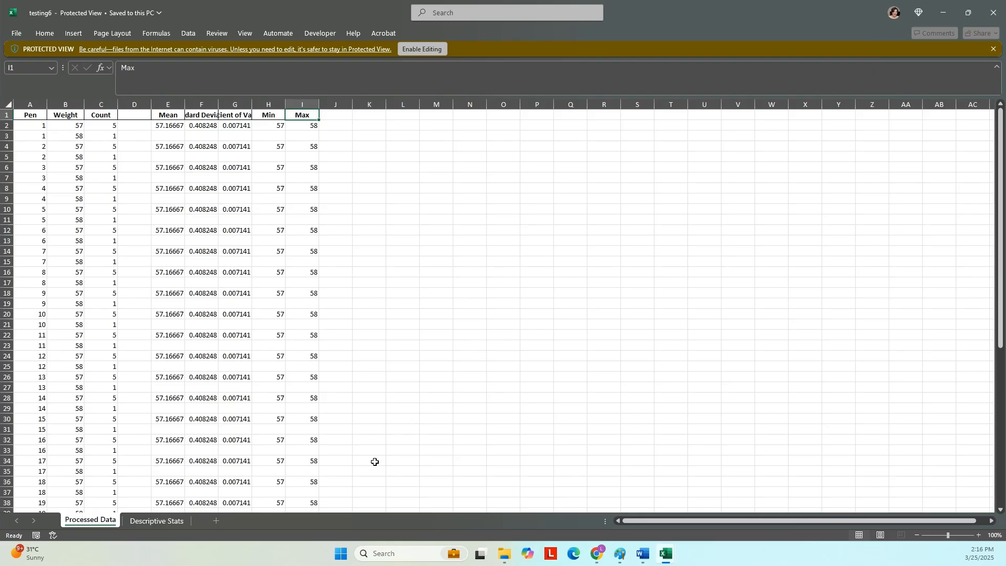
left_click(144, 524)
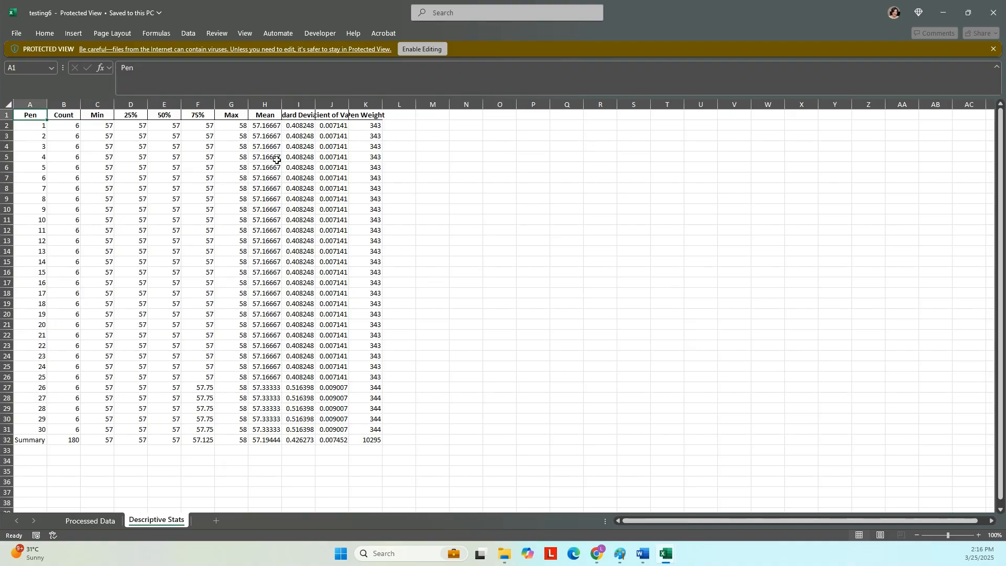
- Review the mean weights of all 30 pens in column H
left_click(261, 125)
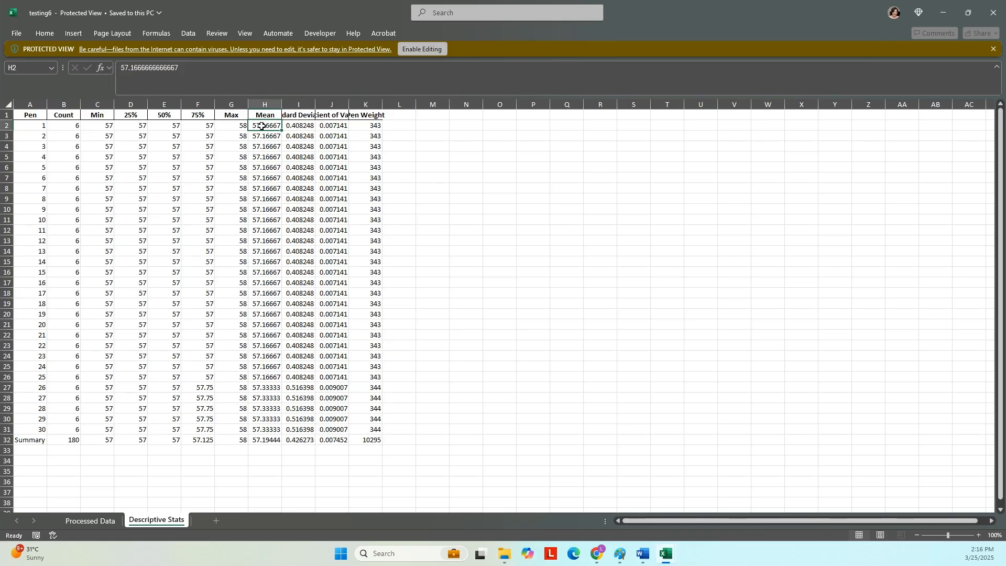
left_click(261, 167)
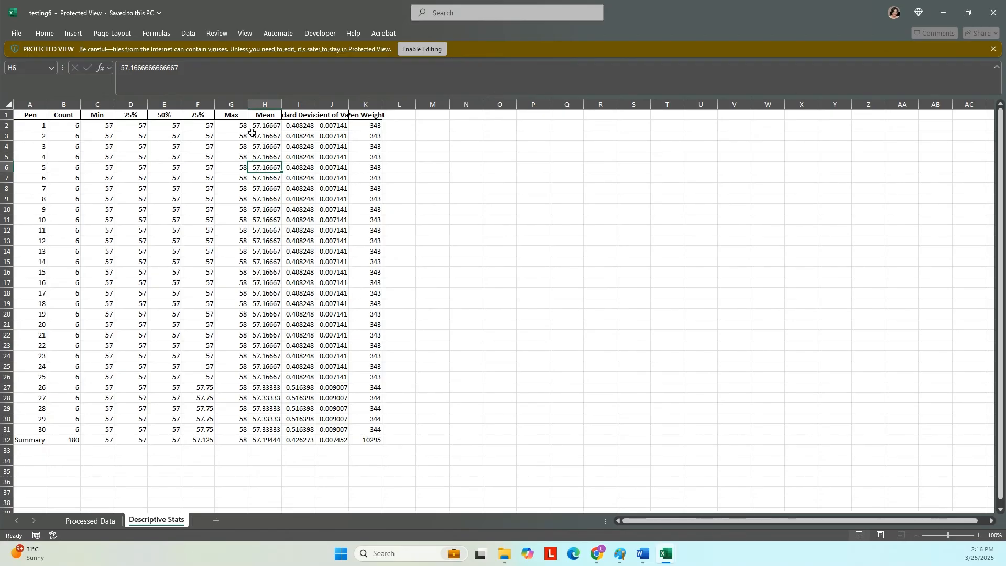
left_click_drag(259, 126, 266, 149)
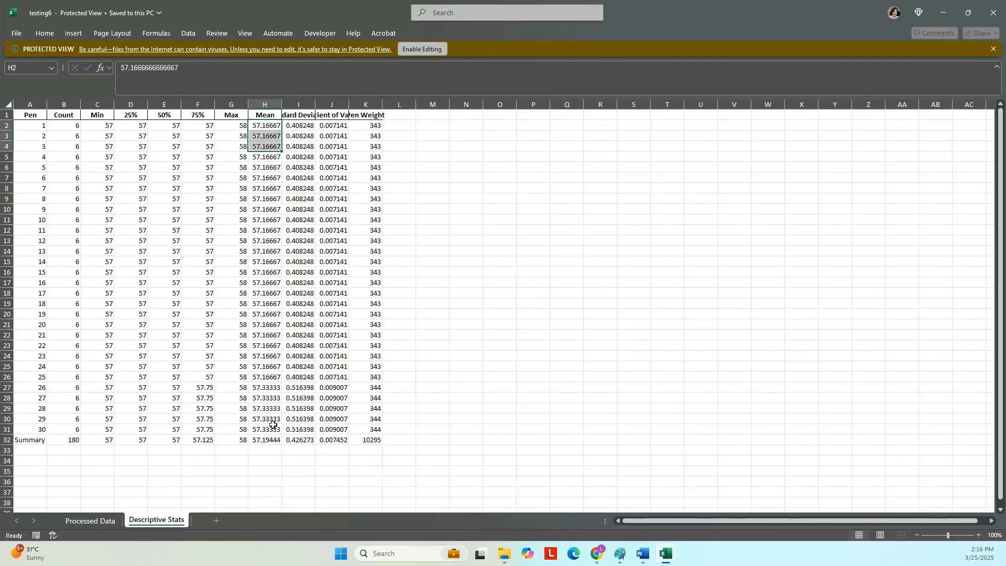
left_click(269, 429)
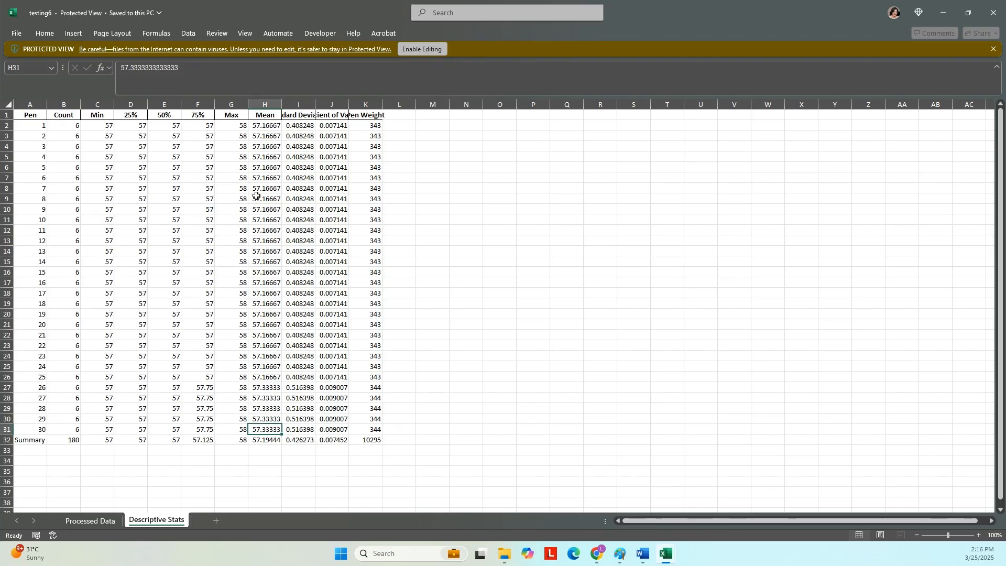
left_click(272, 127)
left_click_drag(273, 126, 271, 431)
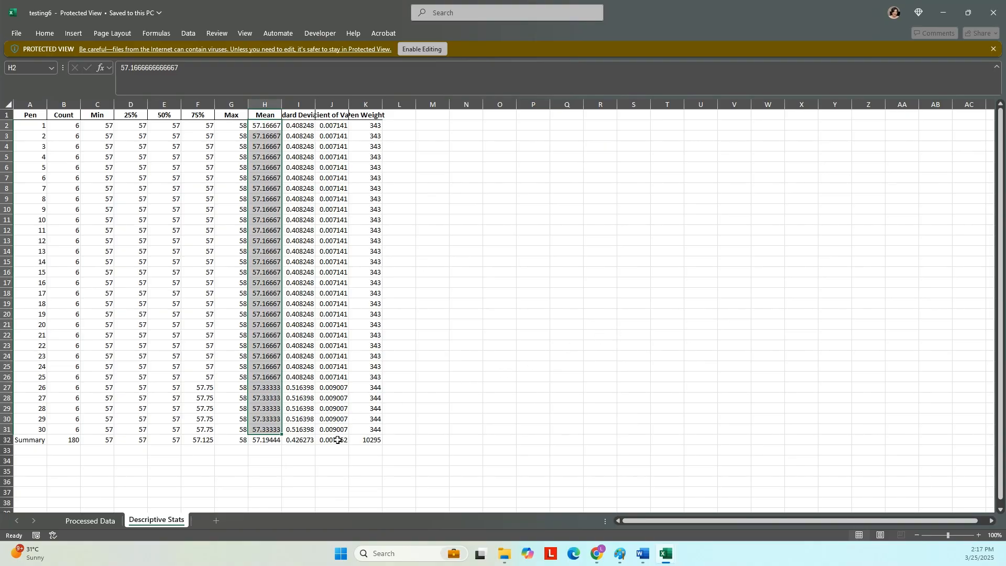
- Check the Summary row (count 180, total 10295, SD, CV, Min, 25%) and minimize the workbook
left_click(308, 442)
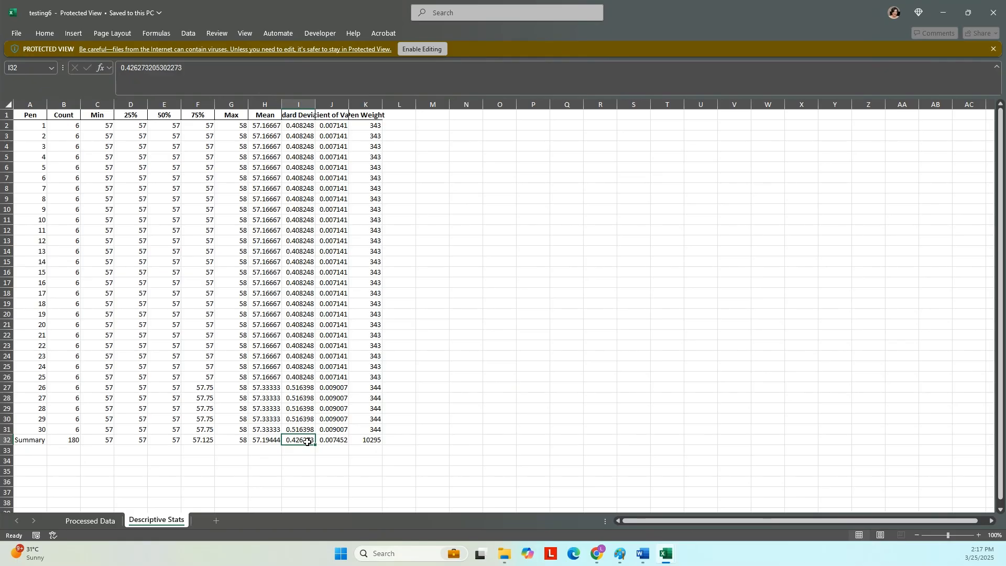
left_click(328, 115)
left_click(337, 441)
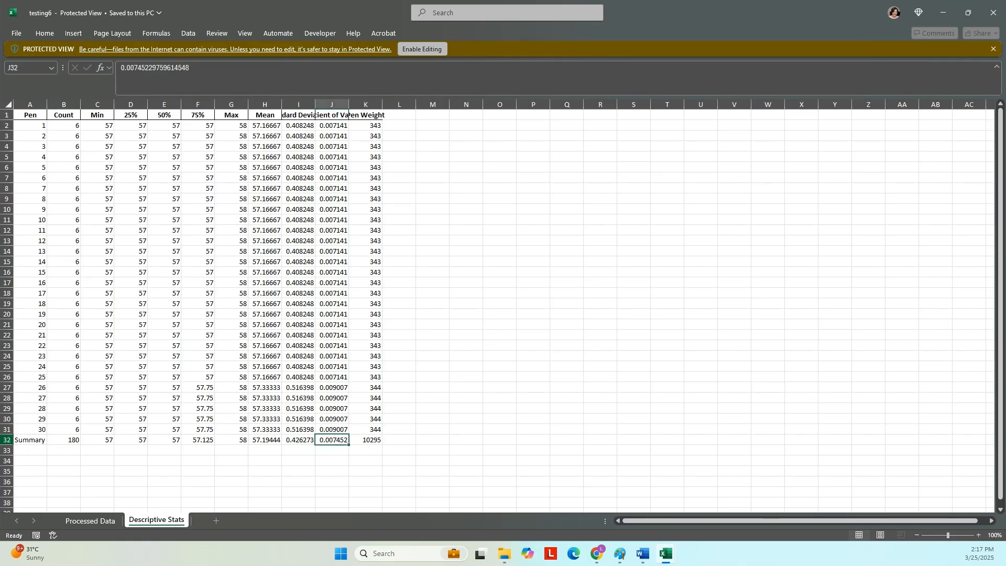
left_click_drag(23, 442, 377, 444)
left_click(374, 444)
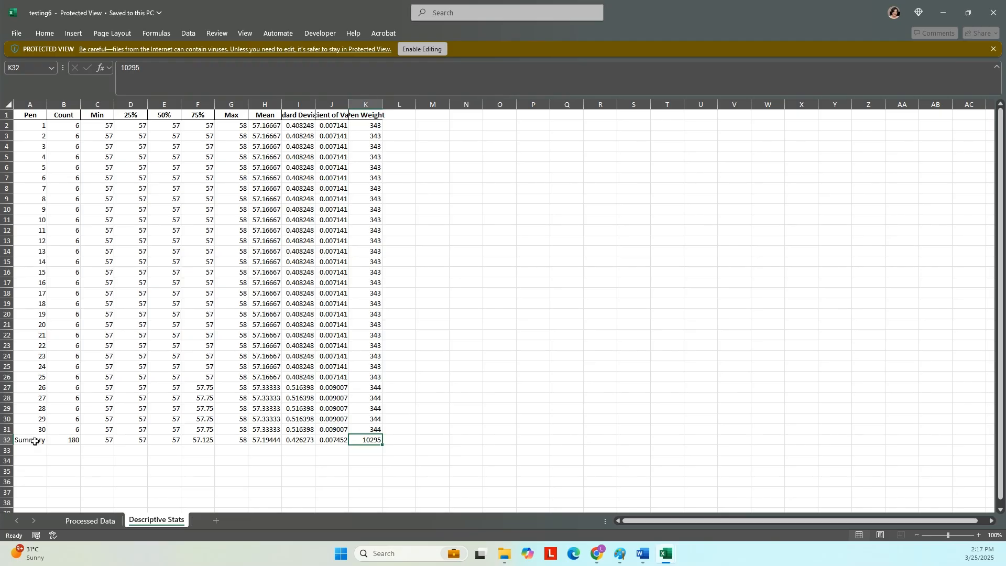
left_click(70, 440)
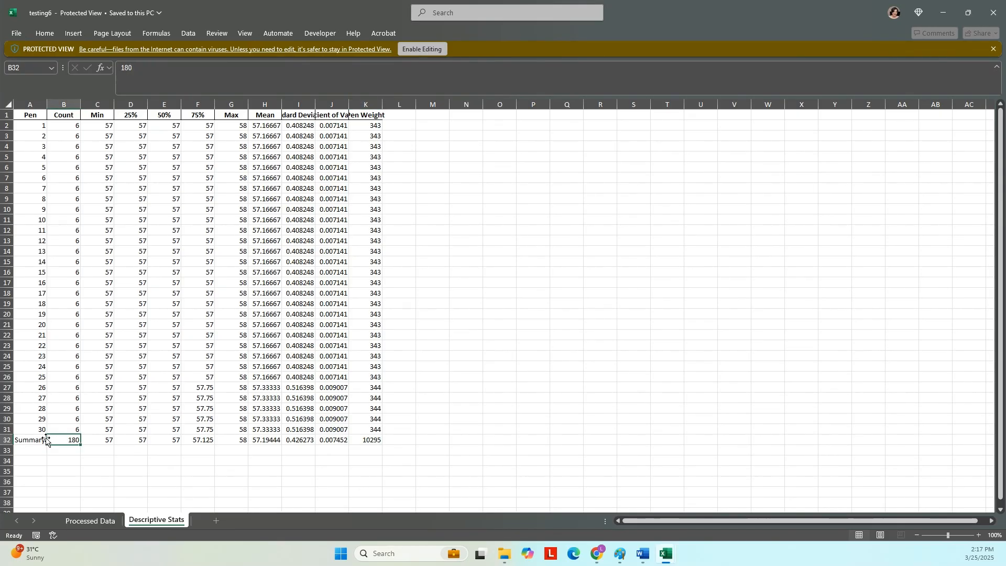
left_click(97, 440)
left_click(140, 439)
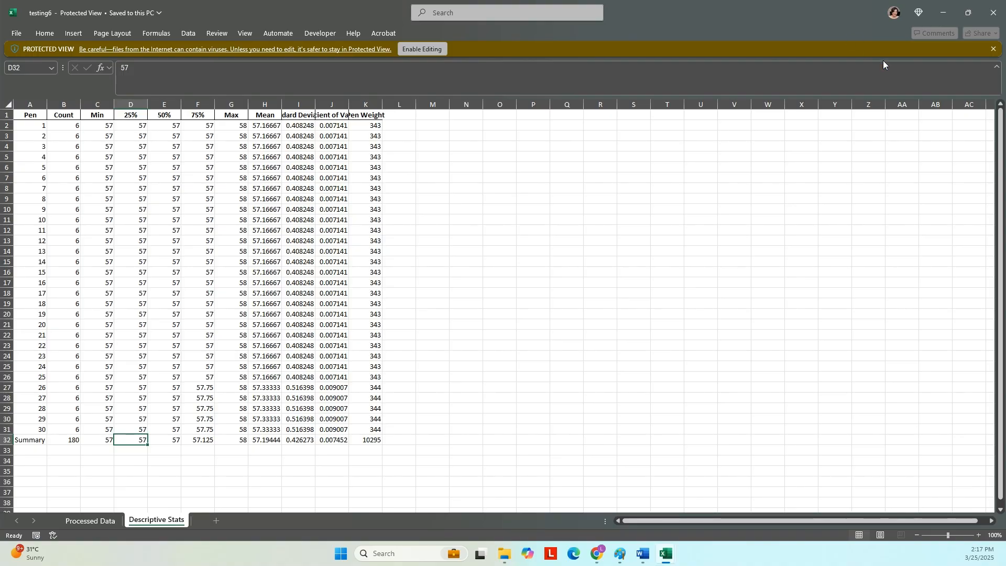
left_click(943, 12)
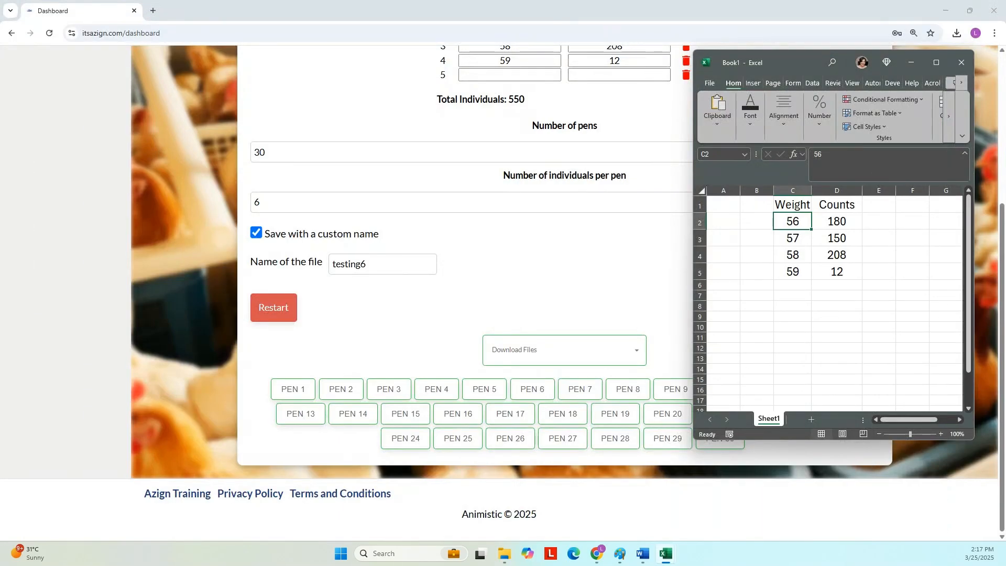
- Set Number of pens to 25, keeping 6 individuals per pen
left_click(914, 61)
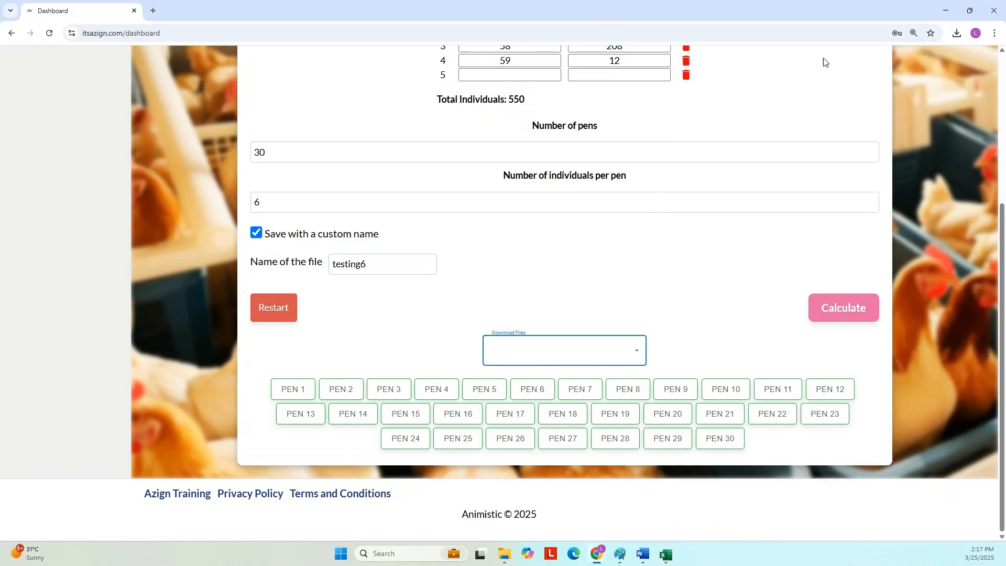
scroll(620, 288, "up", 1)
double_click(265, 204)
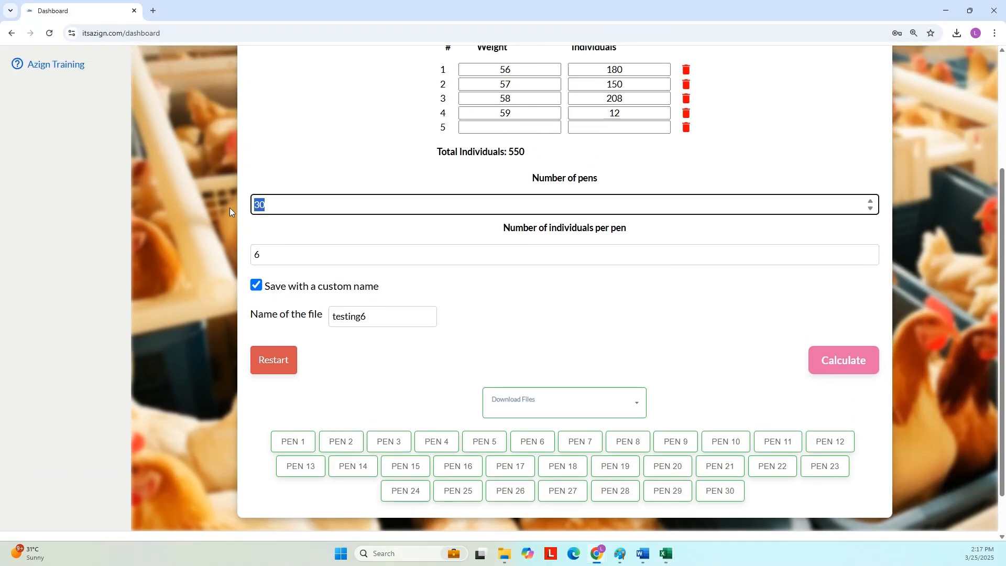
type("25")
double_click(252, 260)
type("6")
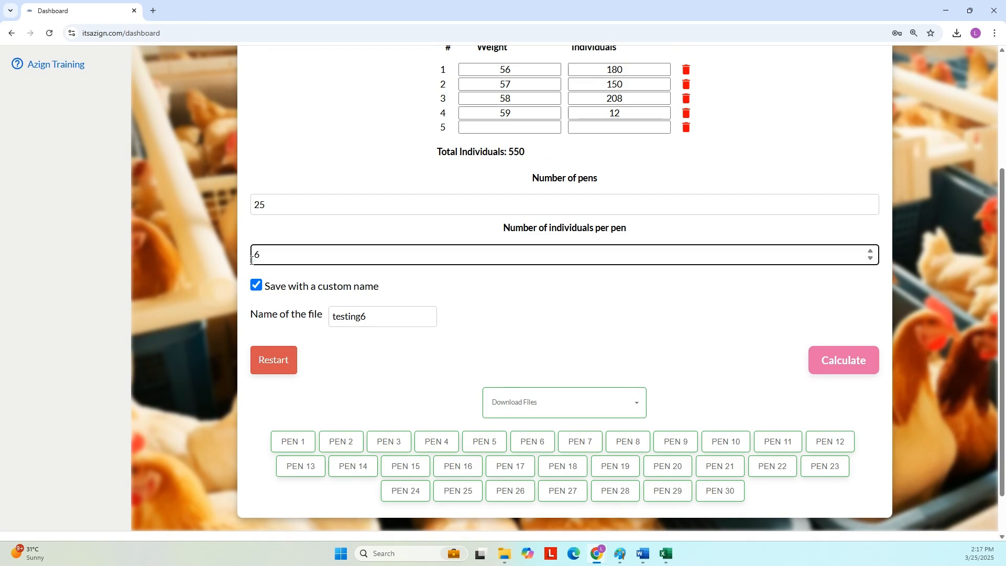
- Rename the output file to testing7 and run Calculate
scroll(630, 159, "up", 1)
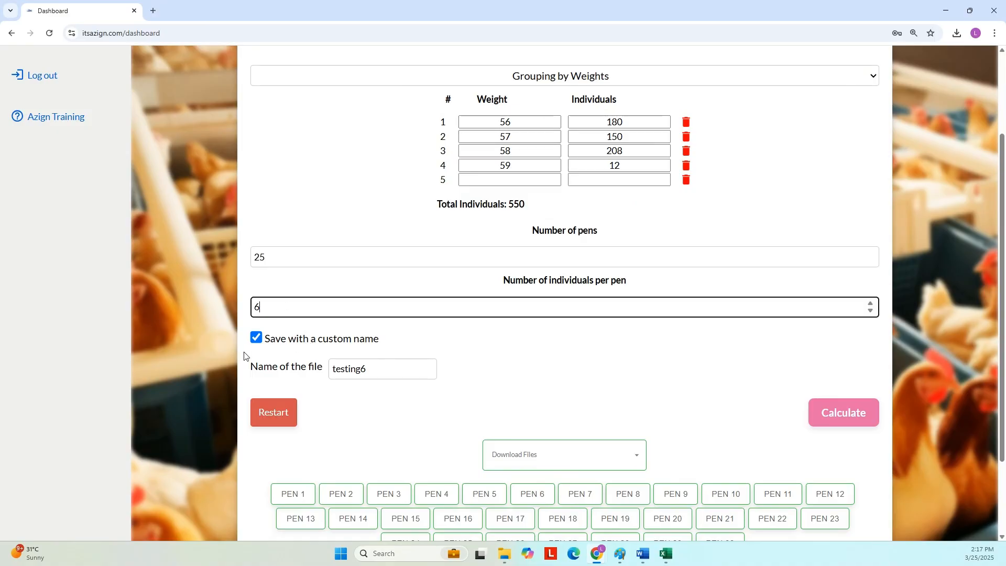
left_click(376, 369)
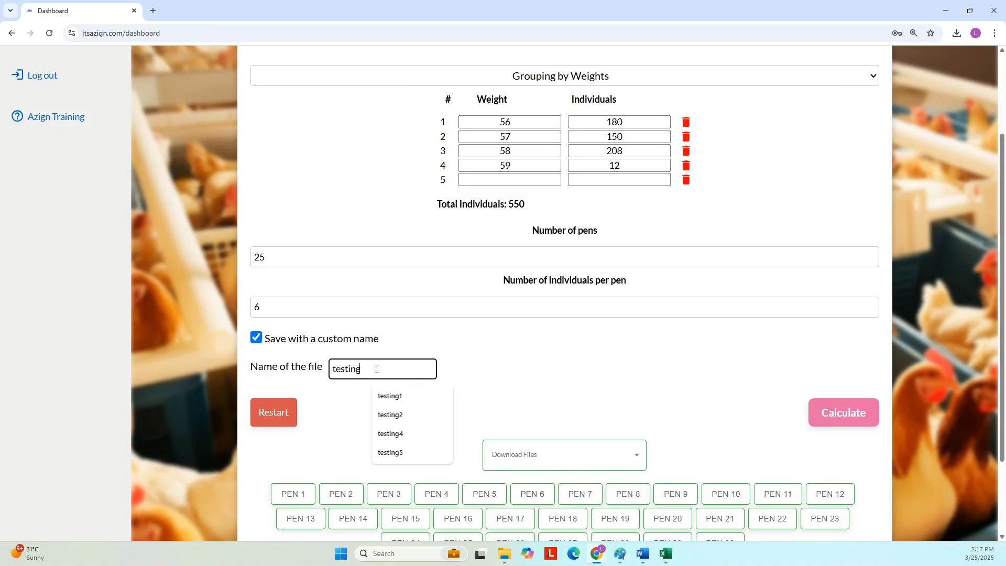
type("7")
left_click(546, 365)
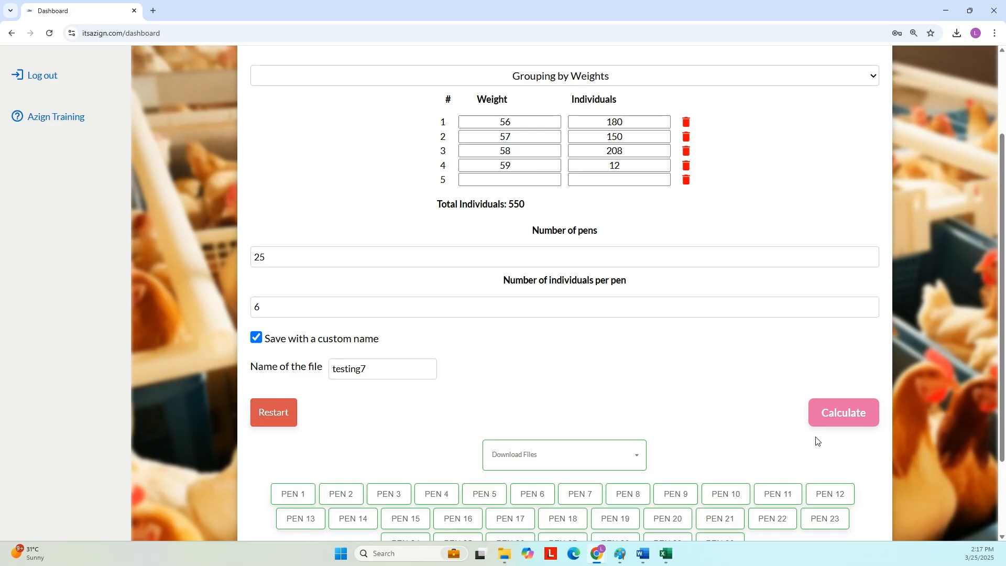
left_click(840, 420)
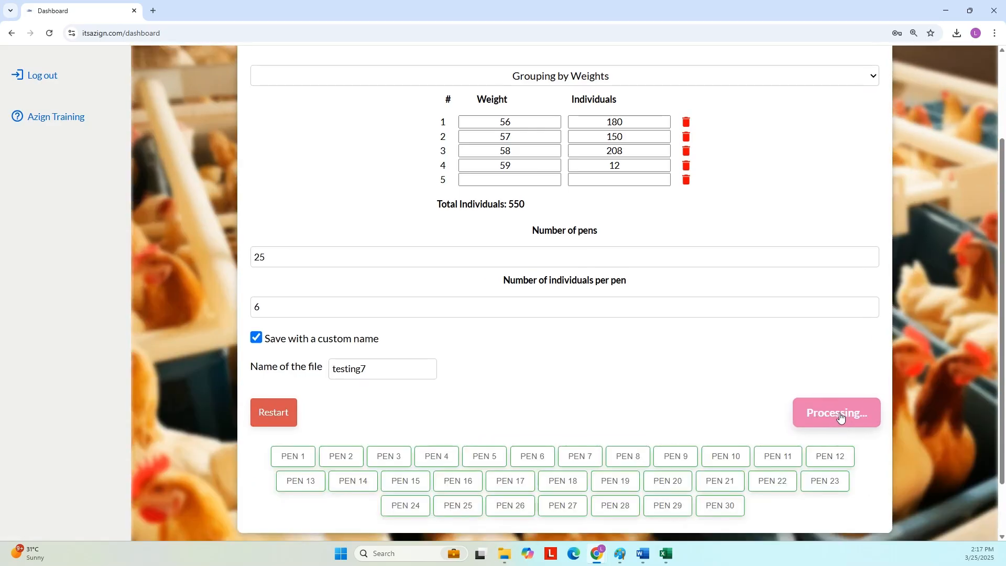
- Scroll down to check the PEN 1–25 results for testing7, then back up to Data Entry Mode
scroll(420, 506, "down", 2)
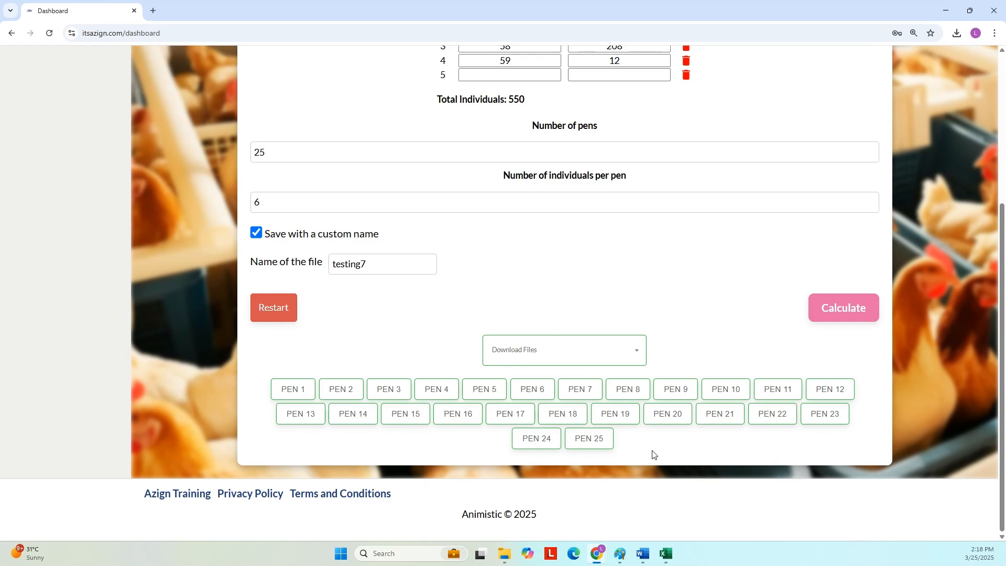
scroll(662, 444, "up", 2)
scroll(665, 444, "up", 1)
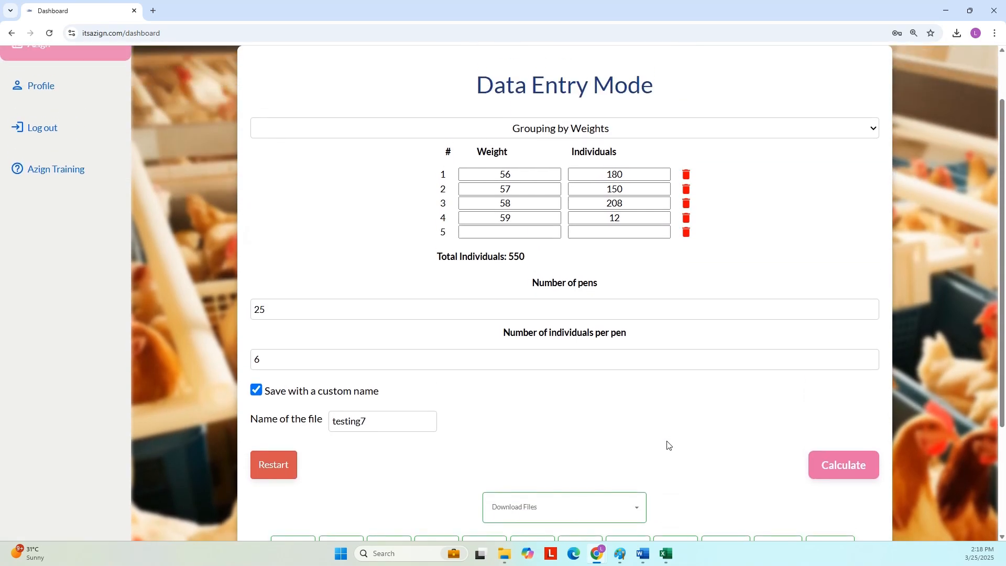